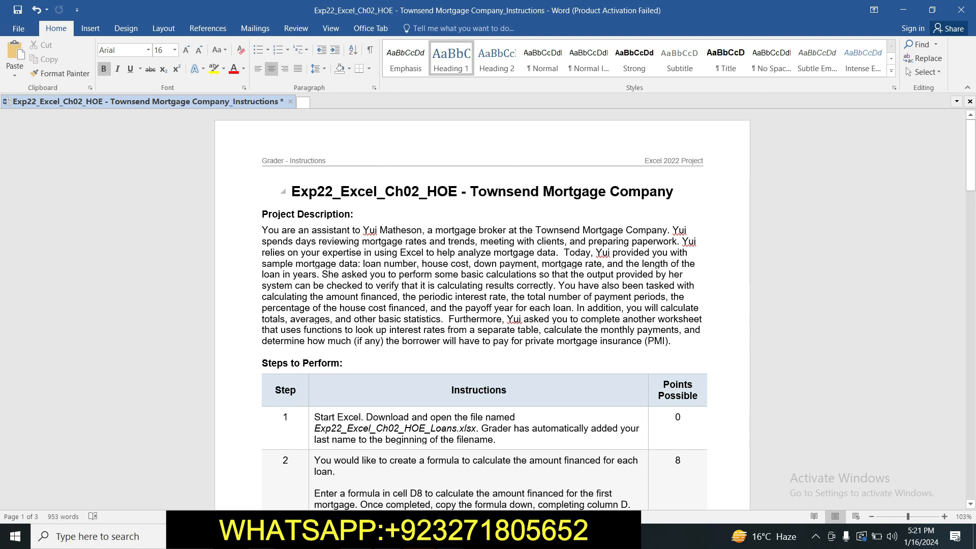
- Highlight the document title and the project description paragraph in yellow
{"action": "left_click_drag", "start_coordinate": [427, 193], "coordinate": [635, 194]}
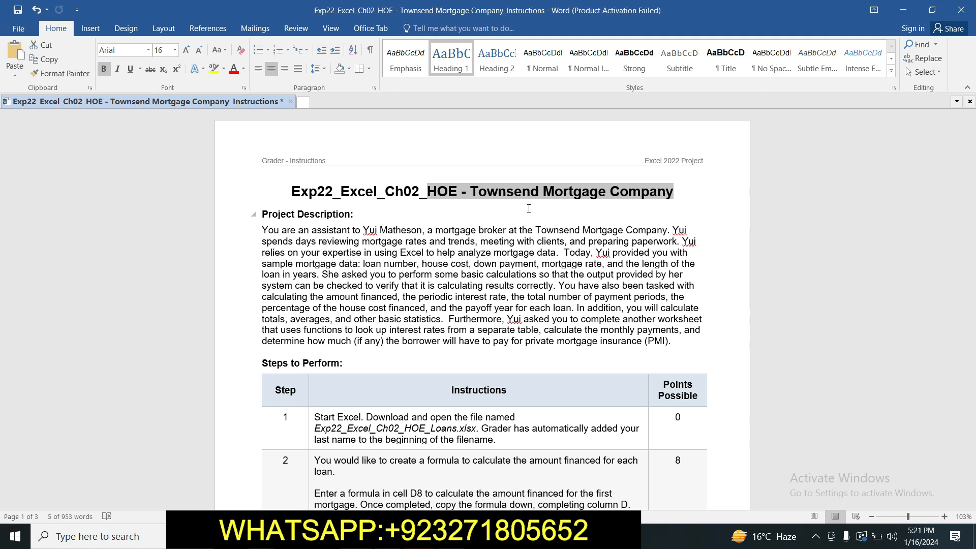
{"action": "left_click_drag", "start_coordinate": [289, 191], "coordinate": [681, 192]}
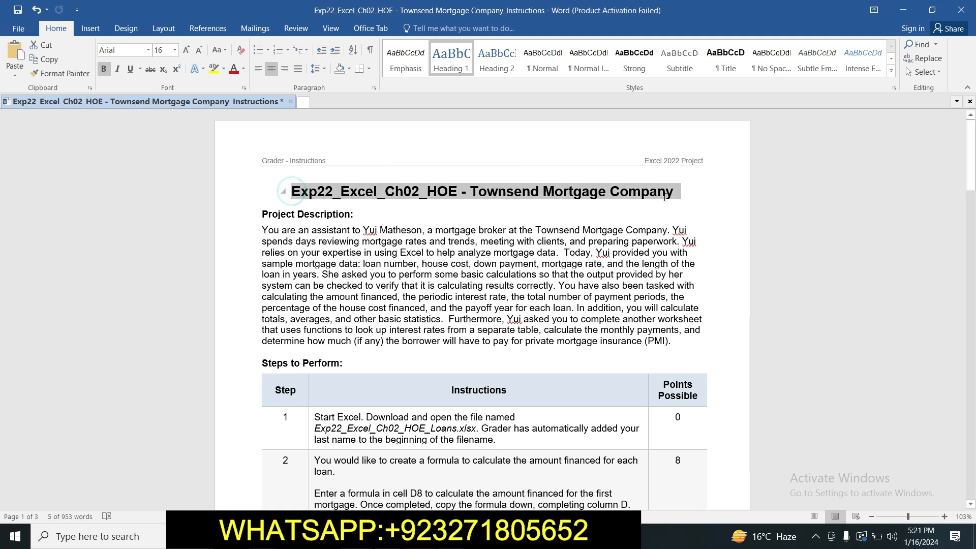
{"action": "left_click", "coordinate": [214, 68]}
{"action": "key", "text": "Right"}
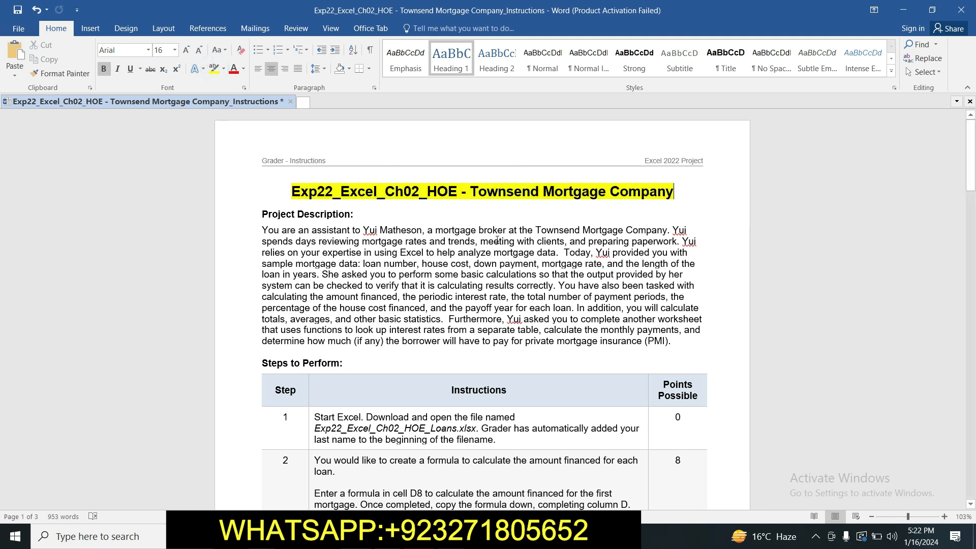
{"action": "left_click_drag", "start_coordinate": [262, 230], "coordinate": [684, 339]}
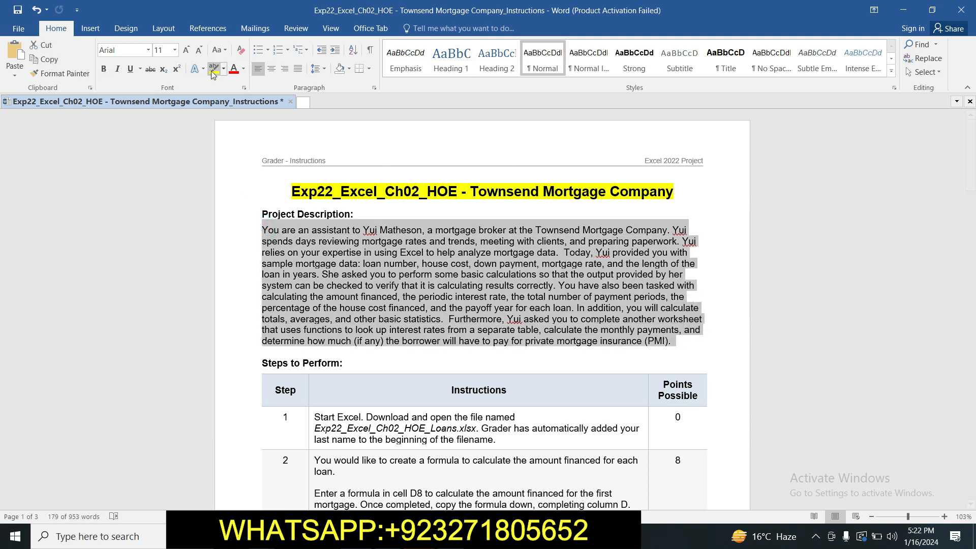
{"action": "left_click", "coordinate": [214, 68]}
{"action": "key", "text": "Right"}
- Highlight the step 1 instruction in yellow and take a quick look at the Exp22_Excel_Ch02_HOE_Loans workbook in Excel
{"action": "left_click_drag", "start_coordinate": [971, 157], "coordinate": [970, 202]}
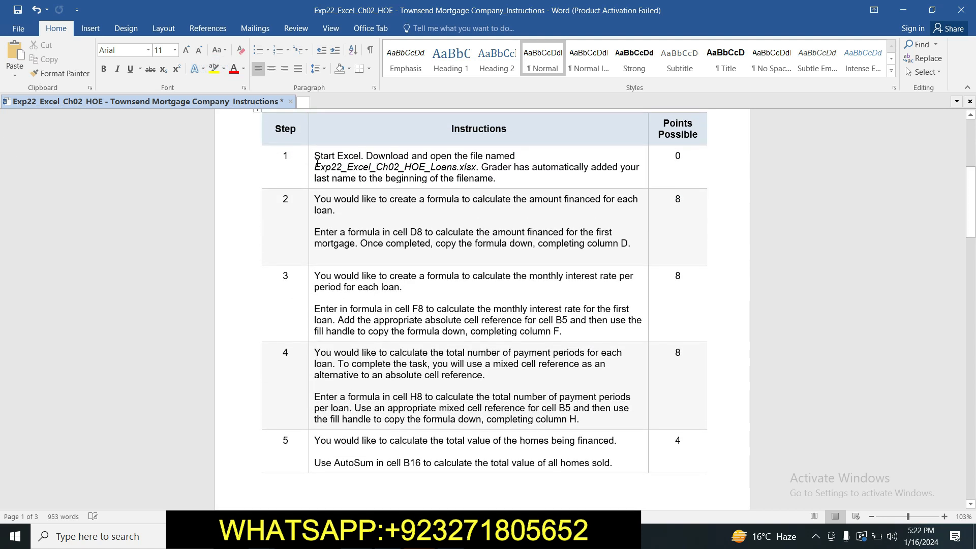
{"action": "left_click_drag", "start_coordinate": [315, 151], "coordinate": [599, 186]}
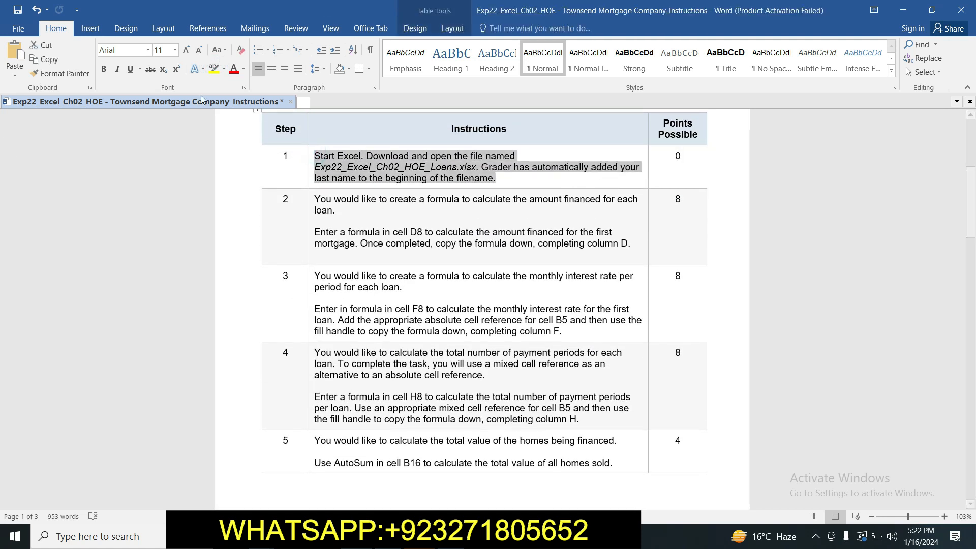
{"action": "left_click", "coordinate": [214, 69]}
{"action": "key", "text": "Right"}
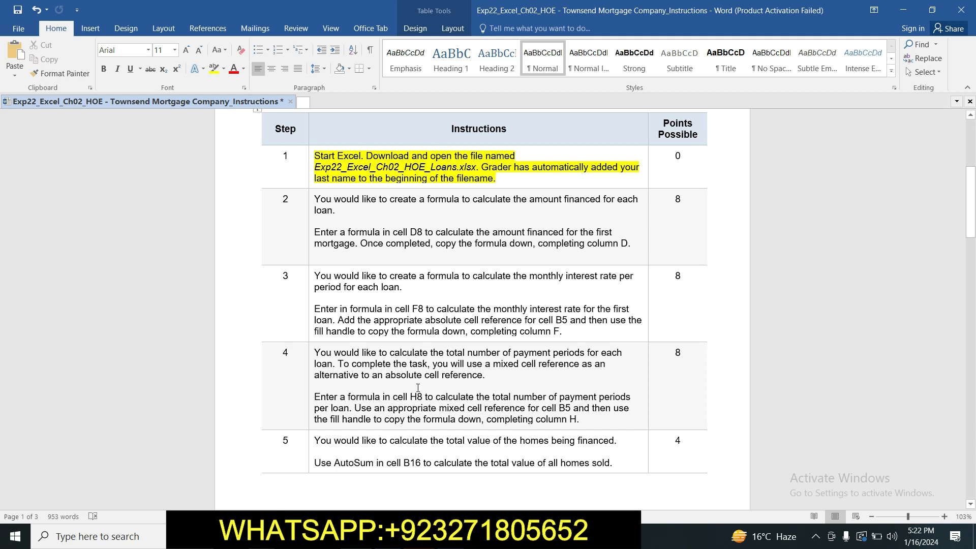
{"action": "left_click", "coordinate": [382, 537]}
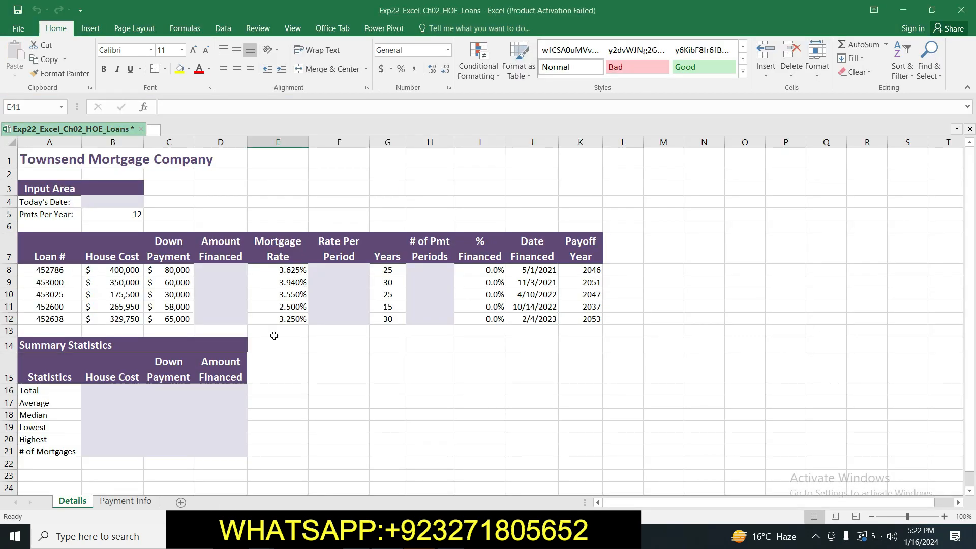
{"action": "left_click", "coordinate": [360, 536]}
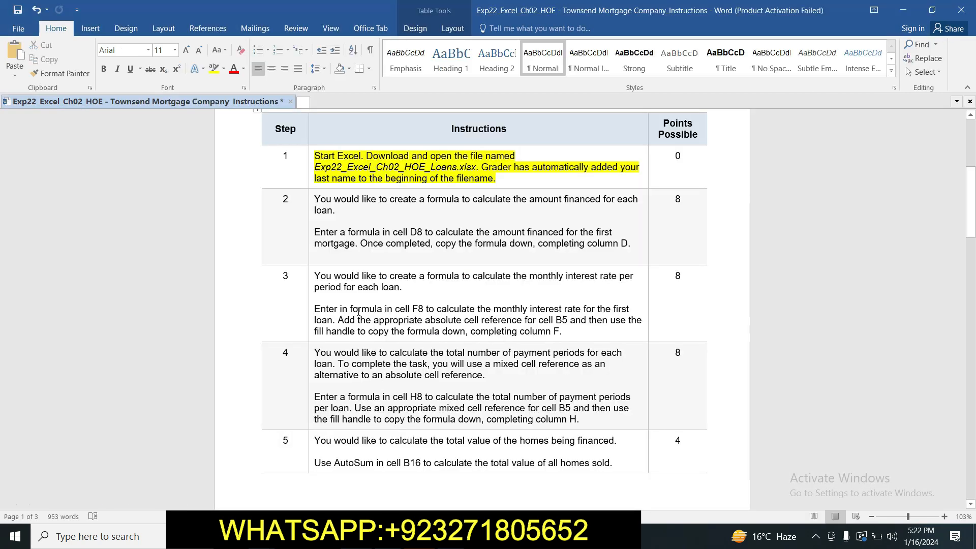
- Highlight the step 2 instructions about the amount financed formula in yellow and mark the part about cell D8
{"action": "left_click_drag", "start_coordinate": [313, 199], "coordinate": [630, 246]}
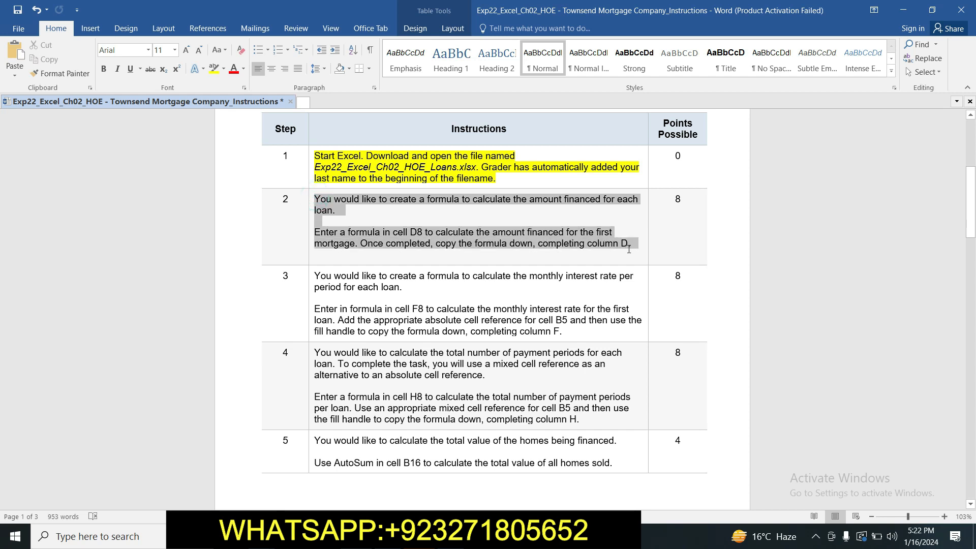
{"action": "left_click", "coordinate": [214, 68]}
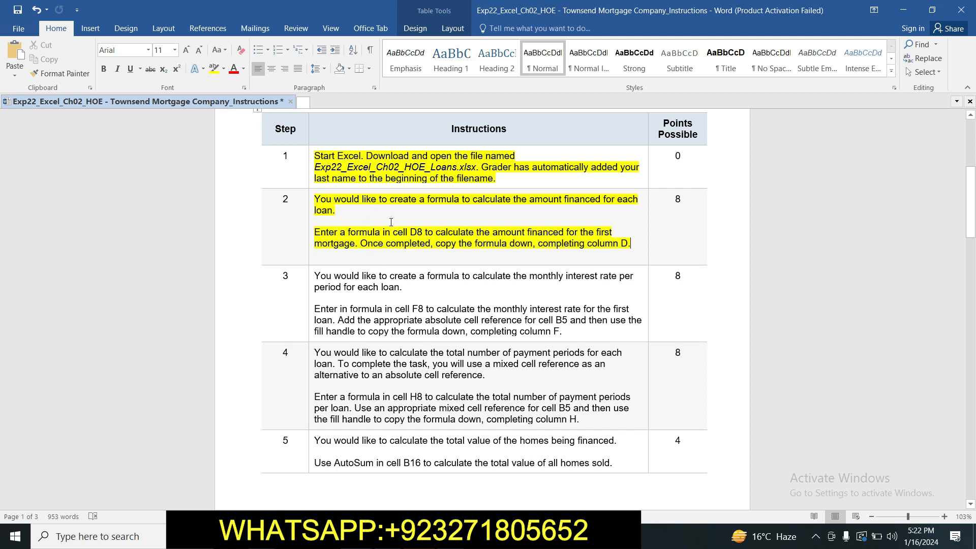
{"action": "left_click_drag", "start_coordinate": [414, 228], "coordinate": [549, 237]}
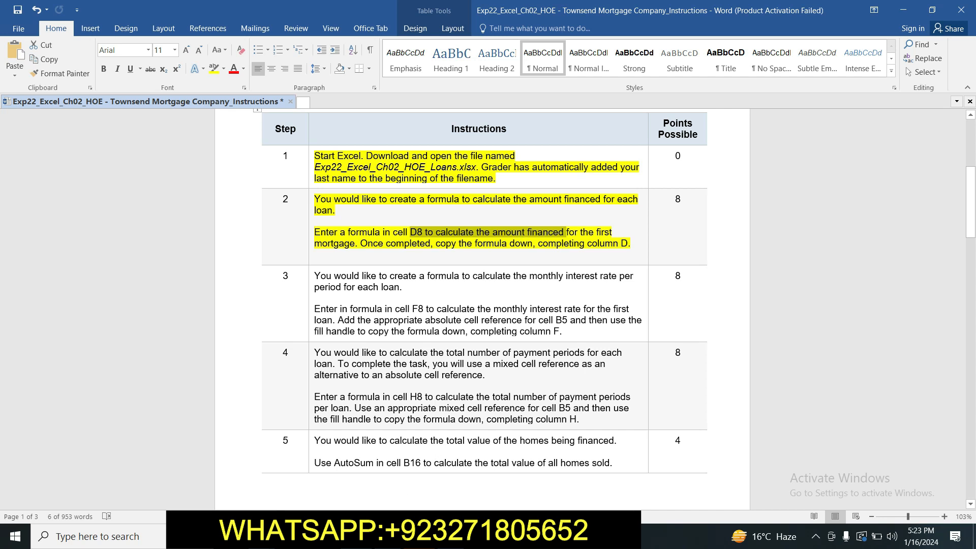
- Switch to the loans workbook in Excel and enter the amount financed formula =B8-C8 in cell D8 of the Details sheet
{"action": "left_click", "coordinate": [405, 536]}
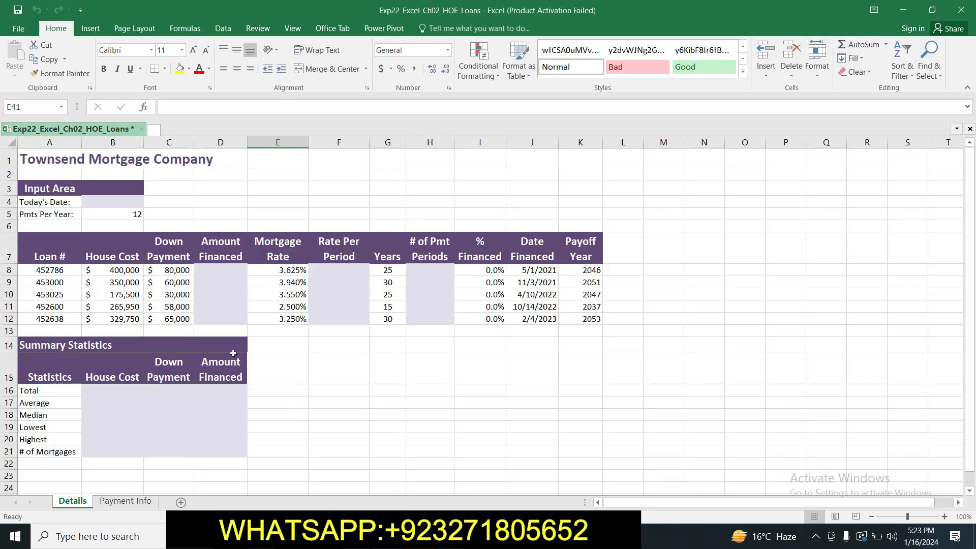
{"action": "left_click", "coordinate": [223, 269]}
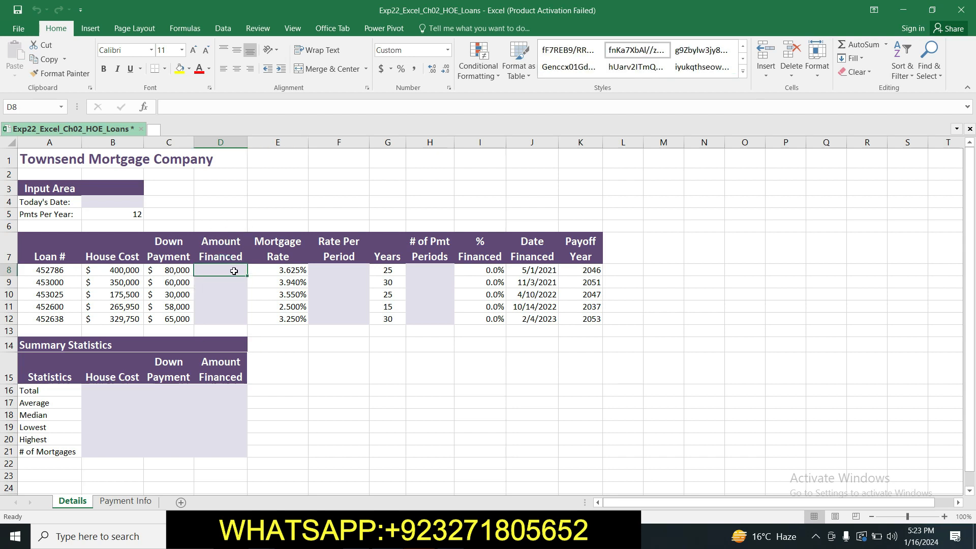
{"action": "type", "text": "="}
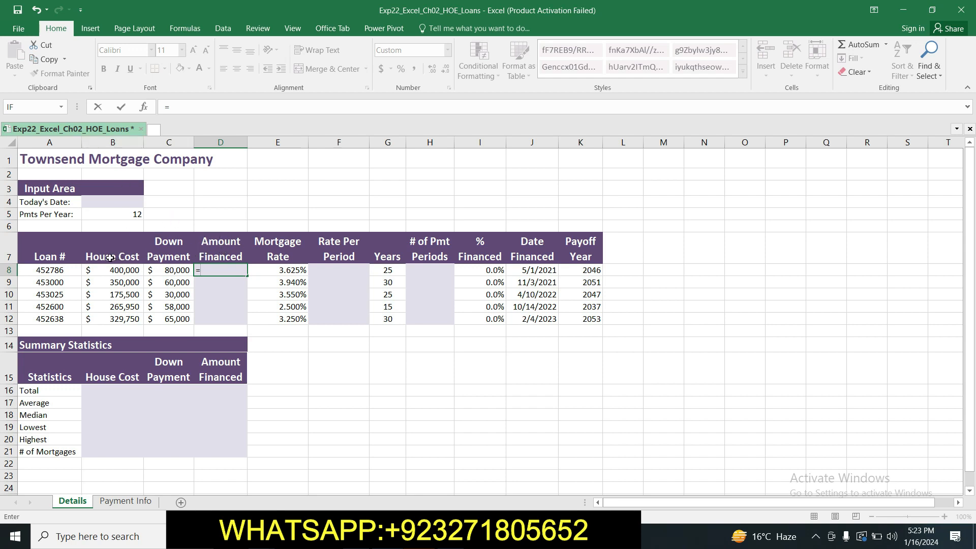
{"action": "left_click", "coordinate": [126, 271]}
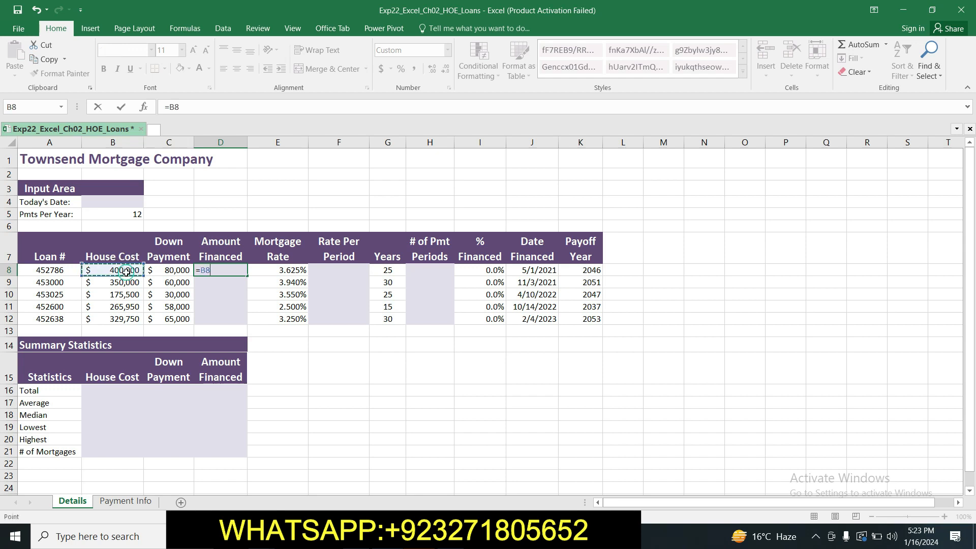
{"action": "type", "text": "-"}
{"action": "left_click", "coordinate": [181, 268]}
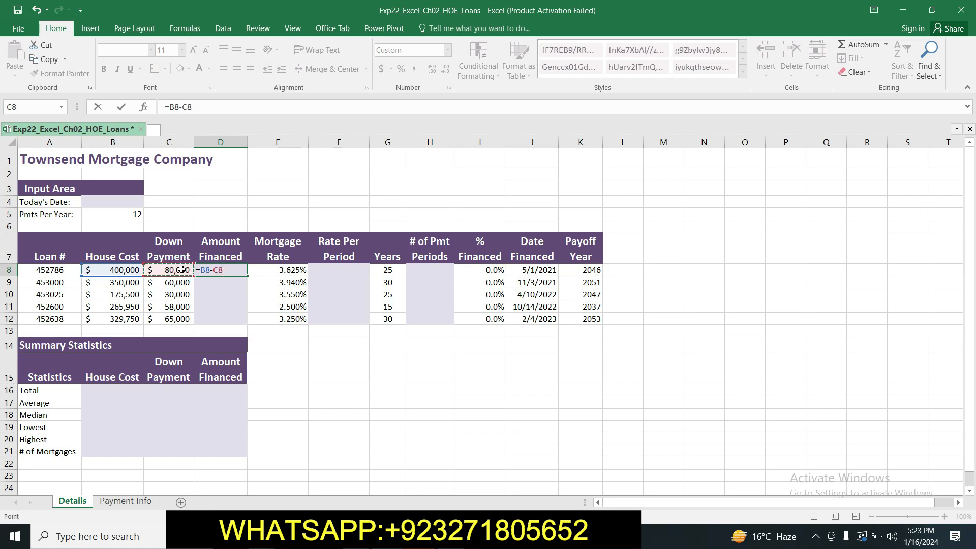
{"action": "key", "text": "Return"}
- Check the rest of step 2 in Word, and copy the D8 formula down through D12 in Excel
{"action": "left_click", "coordinate": [238, 272]}
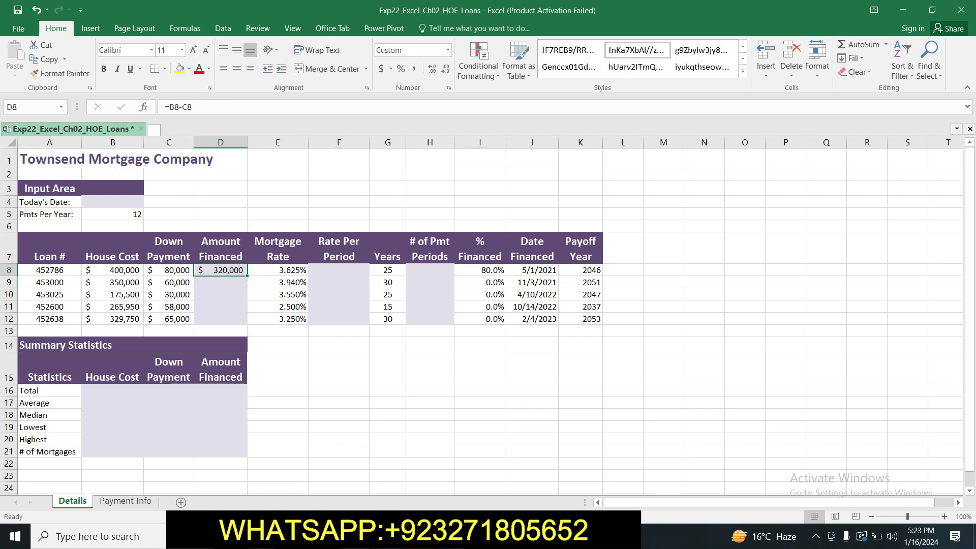
{"action": "left_click", "coordinate": [355, 470]}
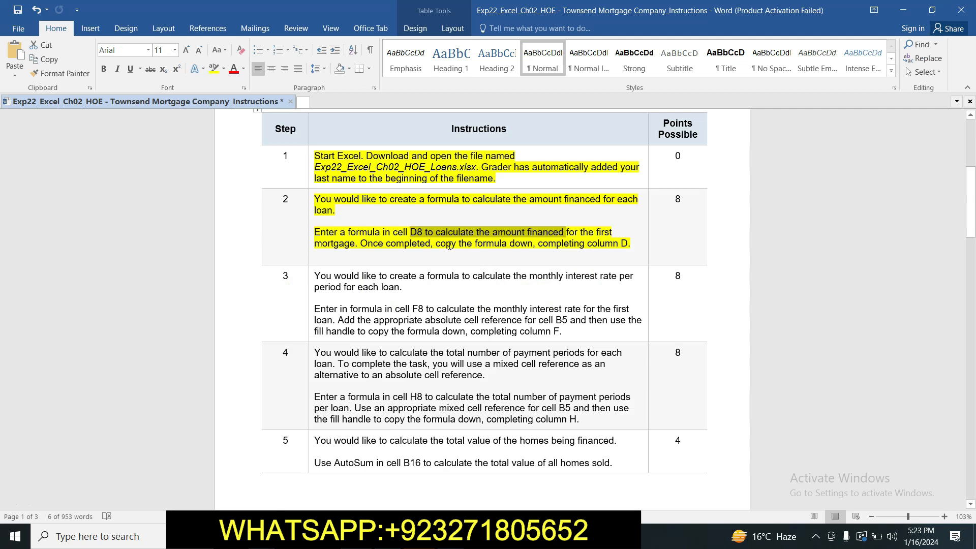
{"action": "left_click_drag", "start_coordinate": [457, 244], "coordinate": [637, 244]}
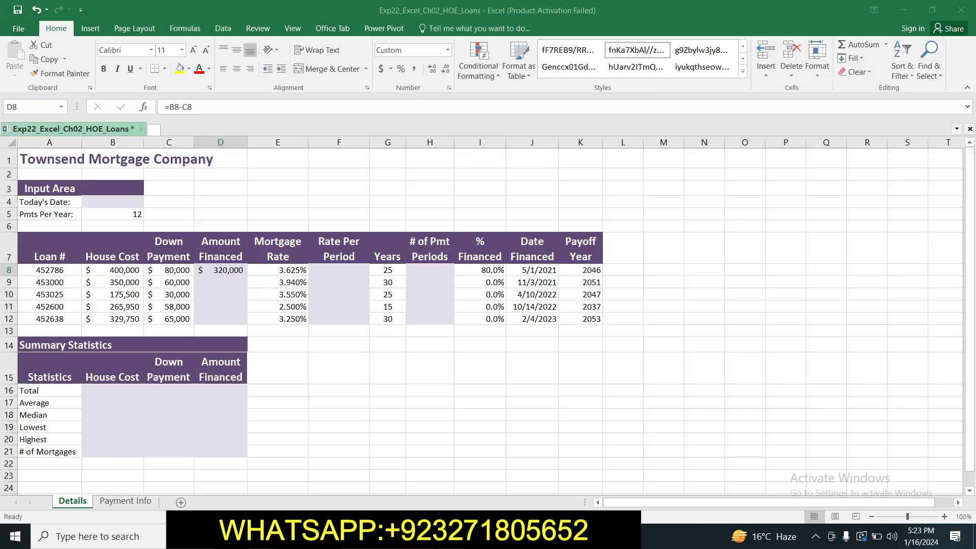
{"action": "key", "text": "alt+Tab"}
{"action": "left_click_drag", "start_coordinate": [248, 276], "coordinate": [252, 329]}
{"action": "left_click", "coordinate": [371, 380]}
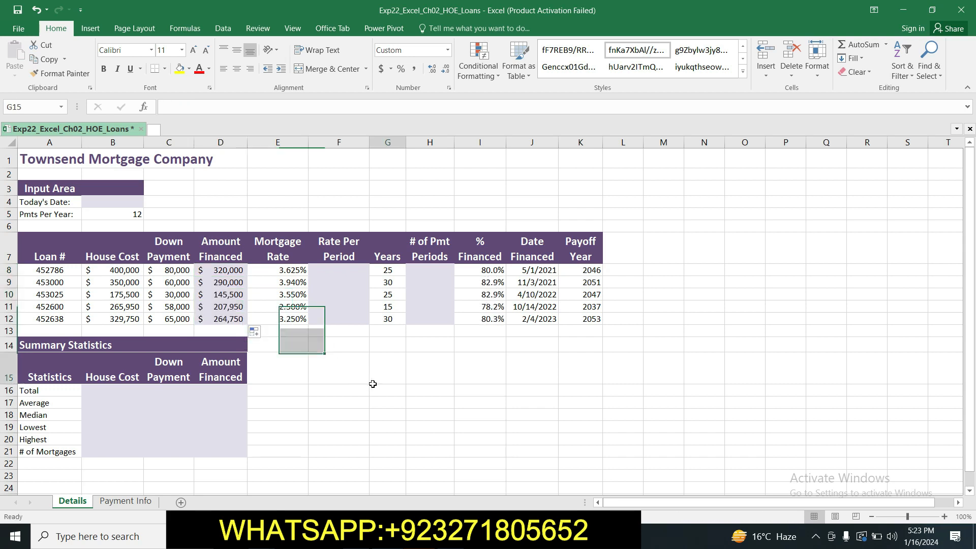
- Return to the Word instructions, highlight step 3 in yellow and review its monthly interest rate and fill-down requirements
{"action": "key", "text": "alt+Tab"}
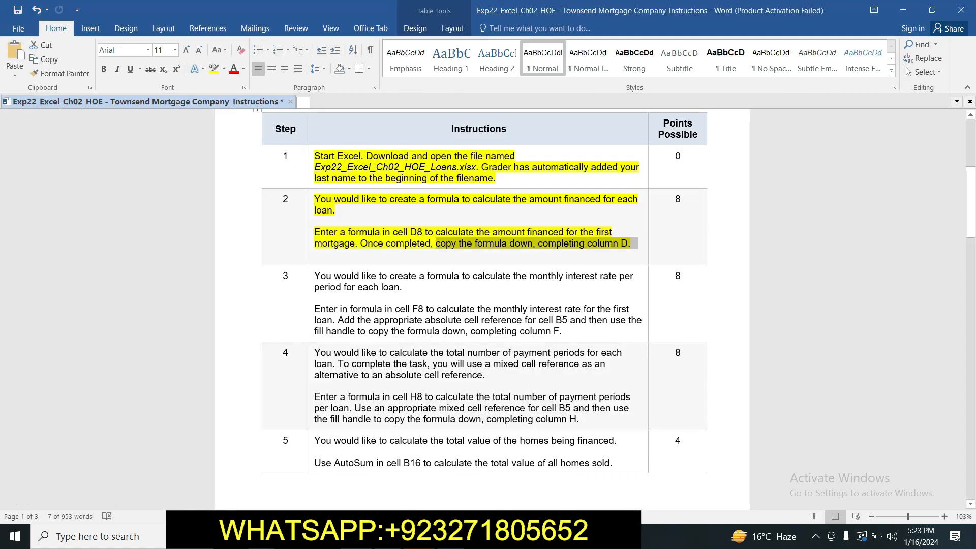
{"action": "left_click", "coordinate": [311, 280]}
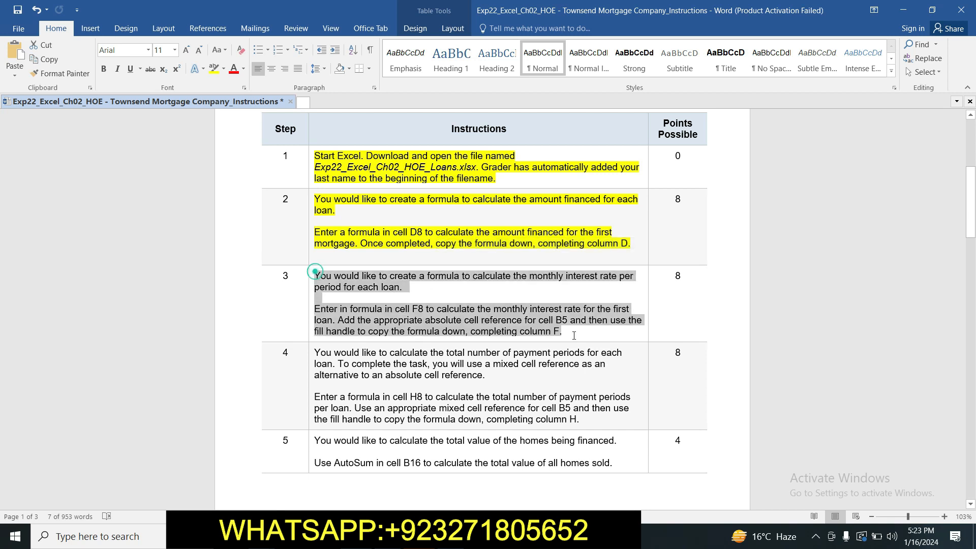
{"action": "left_click", "coordinate": [213, 69]}
{"action": "key", "text": "Right"}
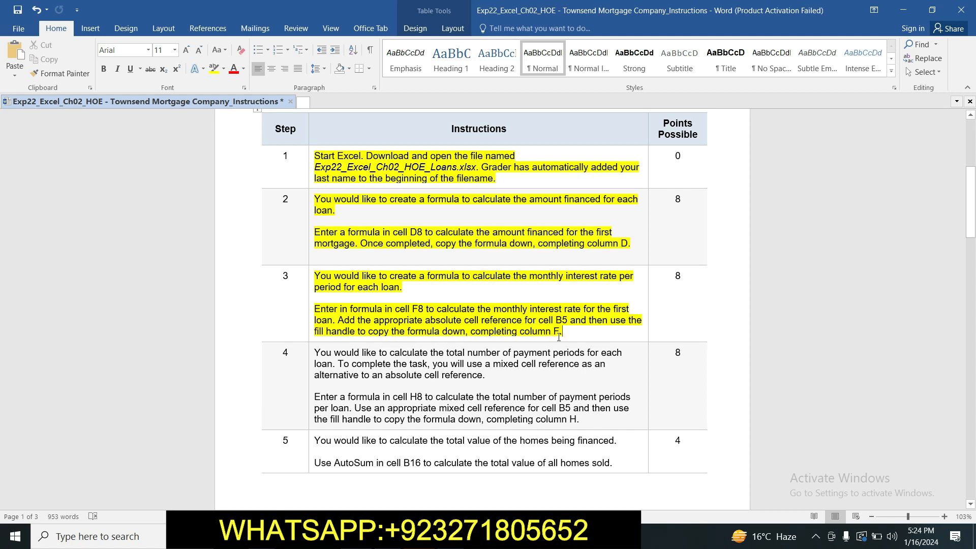
{"action": "left_click_drag", "start_coordinate": [316, 308], "coordinate": [575, 307]}
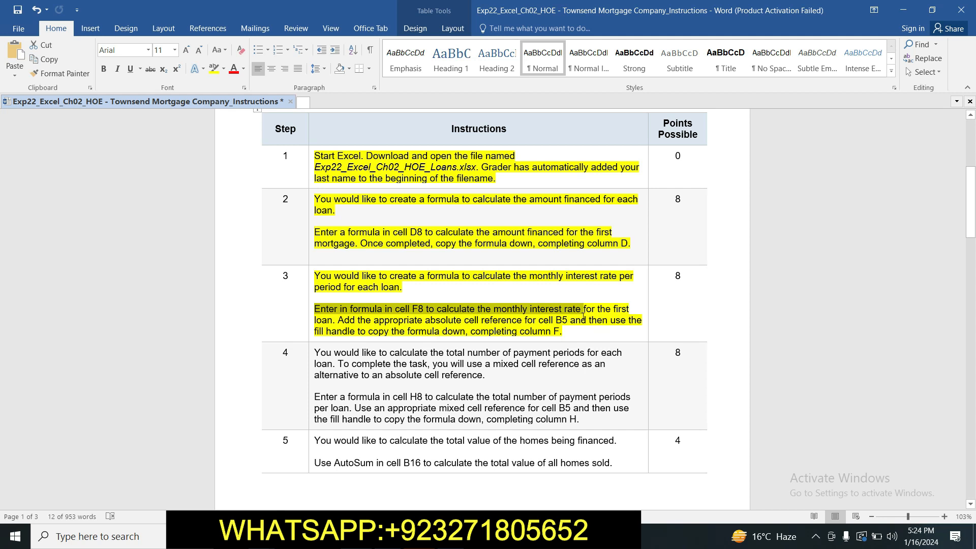
{"action": "left_click_drag", "start_coordinate": [362, 331], "coordinate": [570, 334]}
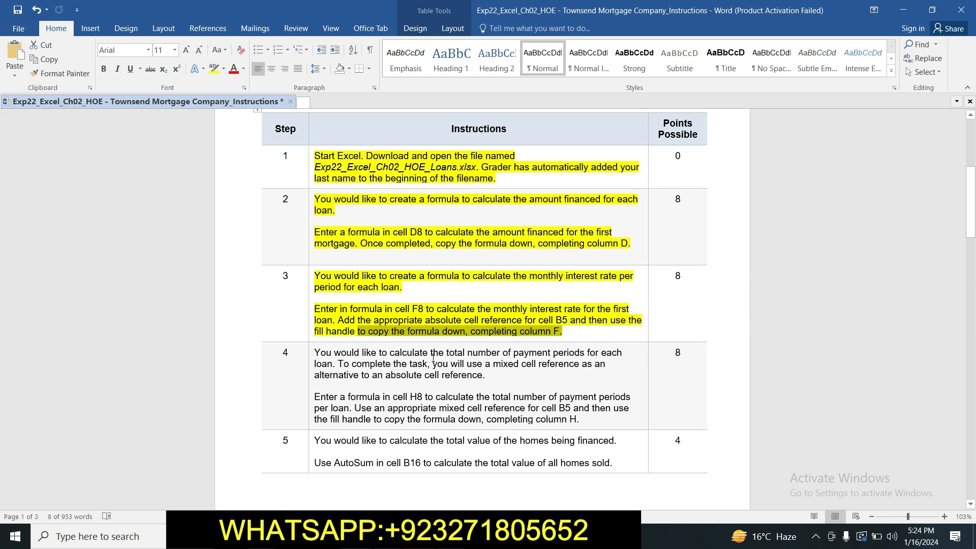
- Switch to the Excel workbook and enter the monthly interest rate formula =E8/$B$5 in cell F8
{"action": "left_click", "coordinate": [358, 536]}
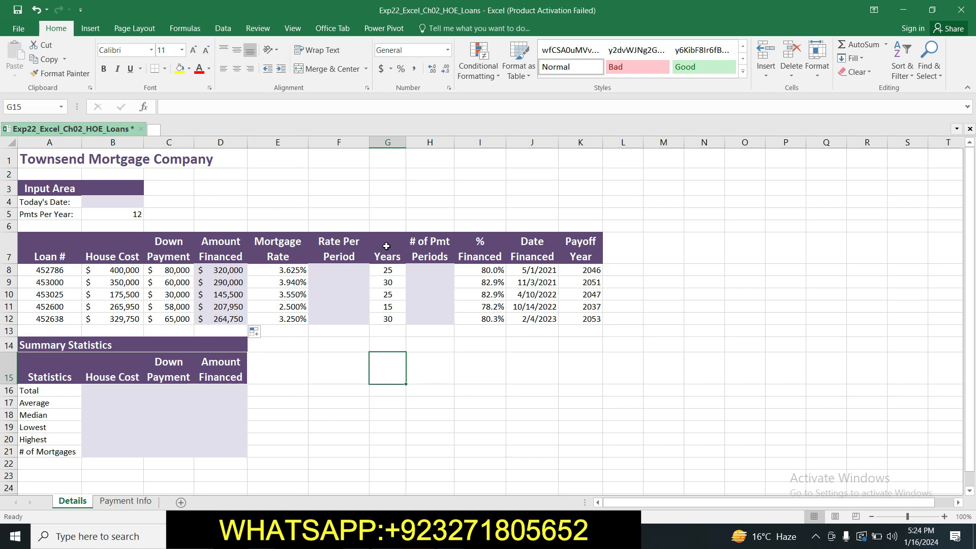
{"action": "left_click", "coordinate": [349, 270]}
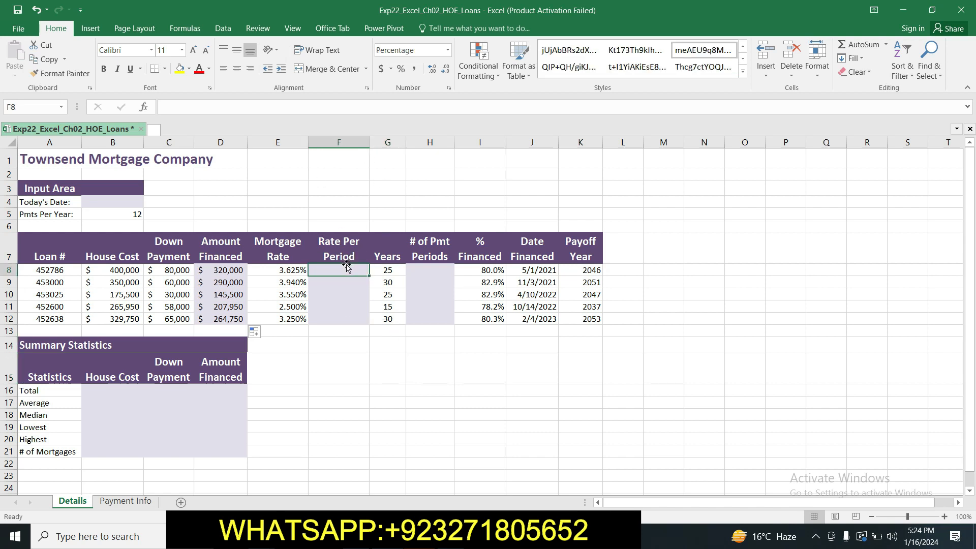
{"action": "type", "text": "="}
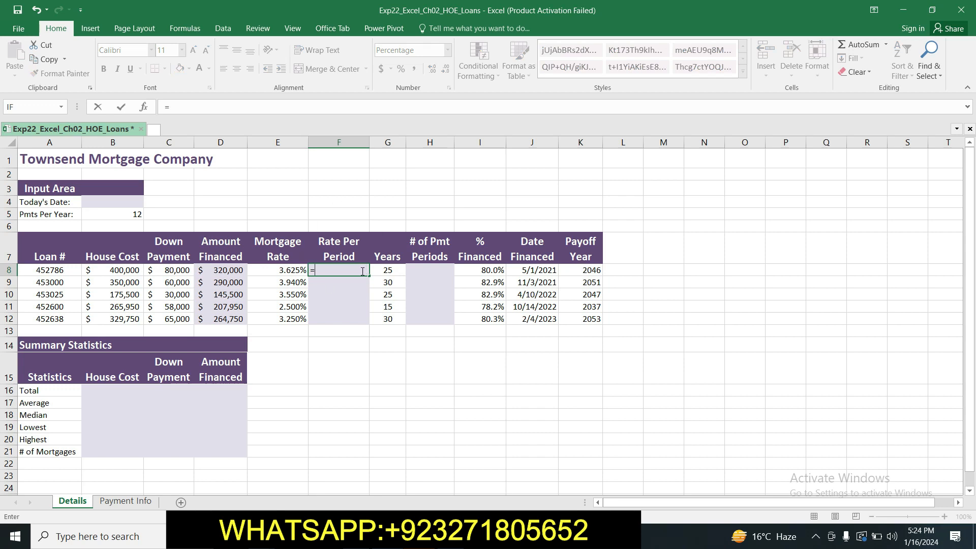
{"action": "left_click", "coordinate": [292, 272]}
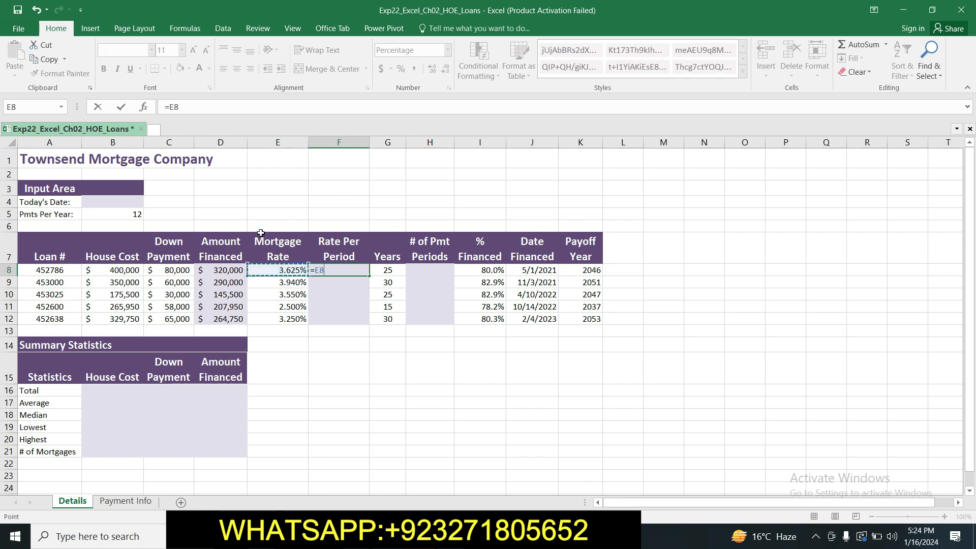
{"action": "type", "text": "/"}
{"action": "type", "text": "$B$5"}
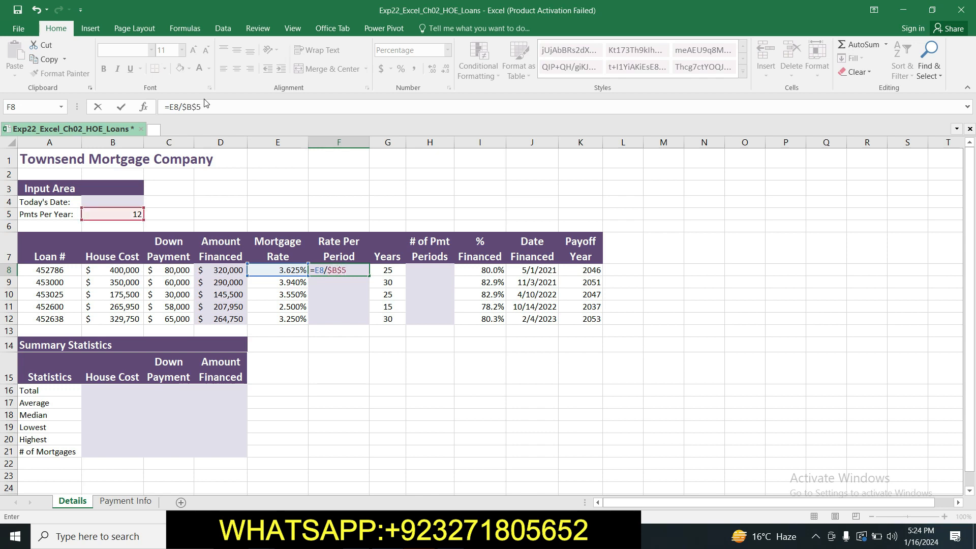
{"action": "key", "text": "Return"}
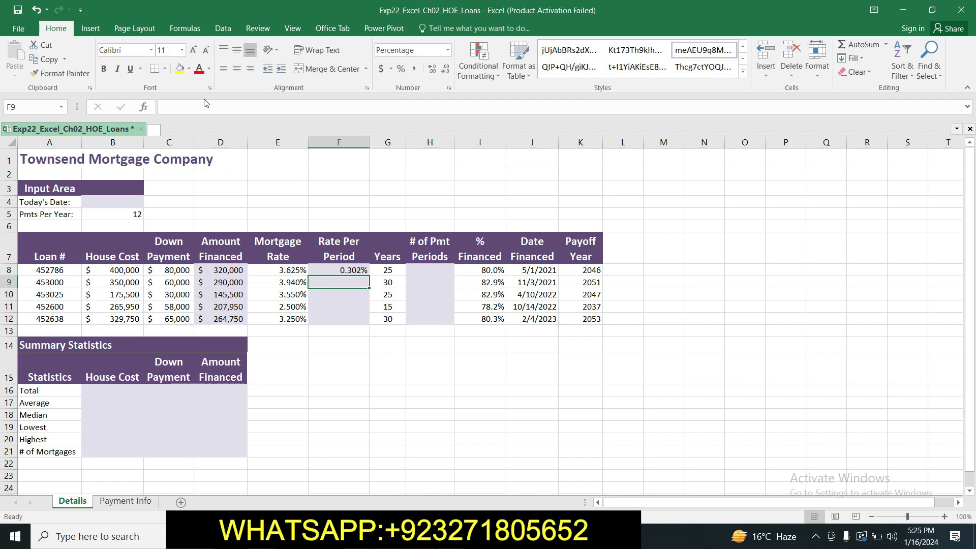
- Check the fill-down requirement of step 3 in Word, and copy the F8 formula down through F12 in Excel
{"action": "left_click", "coordinate": [348, 271]}
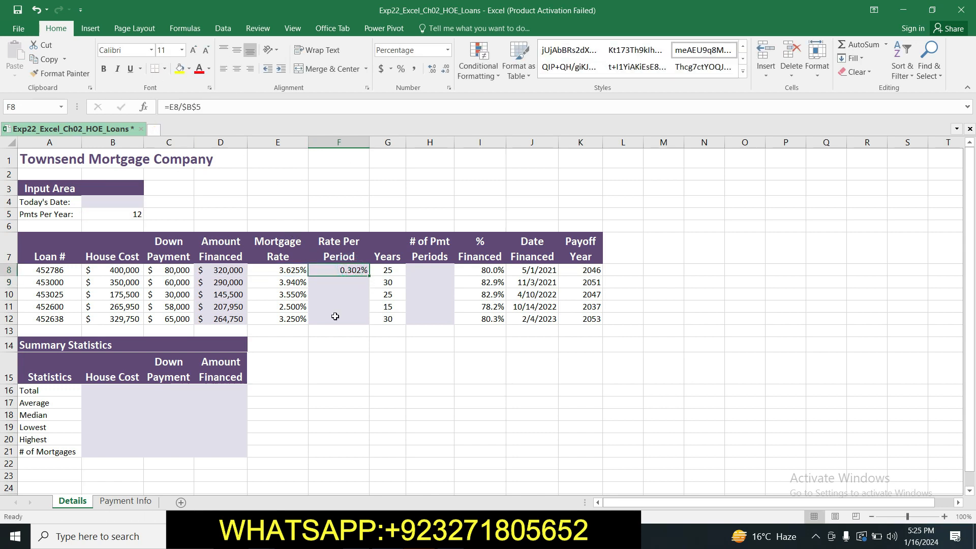
{"action": "left_click", "coordinate": [362, 535]}
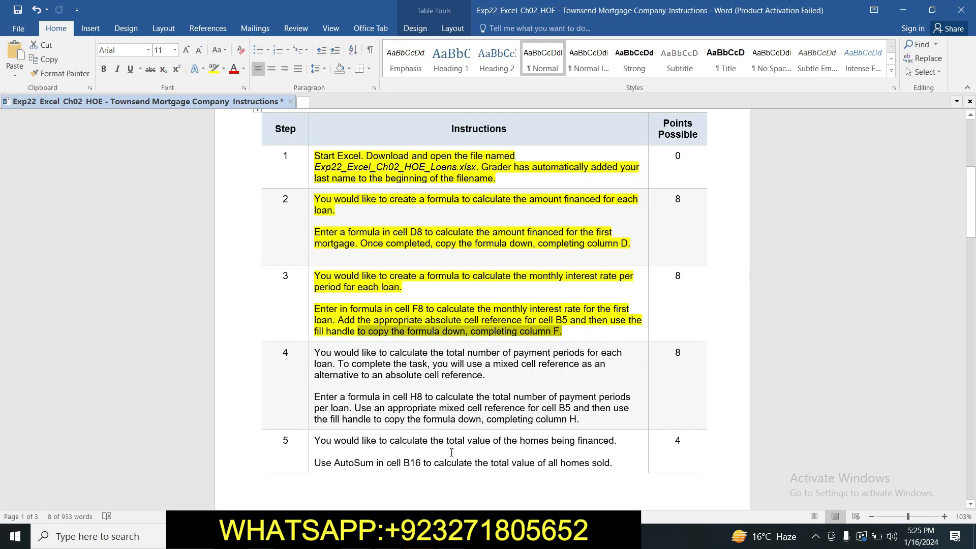
{"action": "key", "text": "alt+Tab"}
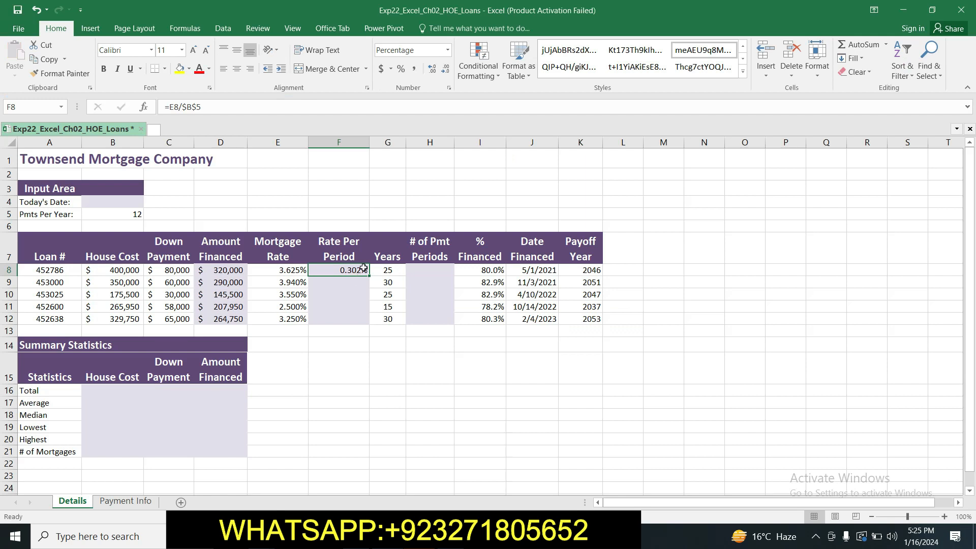
{"action": "left_click_drag", "start_coordinate": [370, 276], "coordinate": [365, 320]}
{"action": "left_click", "coordinate": [360, 401]}
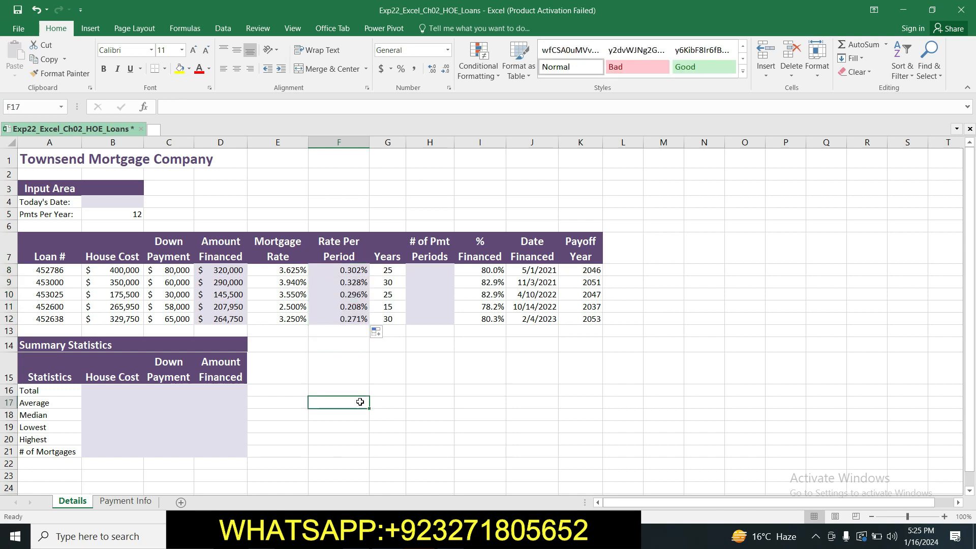
- Return to the Word instructions, highlight step 4 in yellow and review its payment periods and mixed cell reference requirements
{"action": "key", "text": "alt+Tab"}
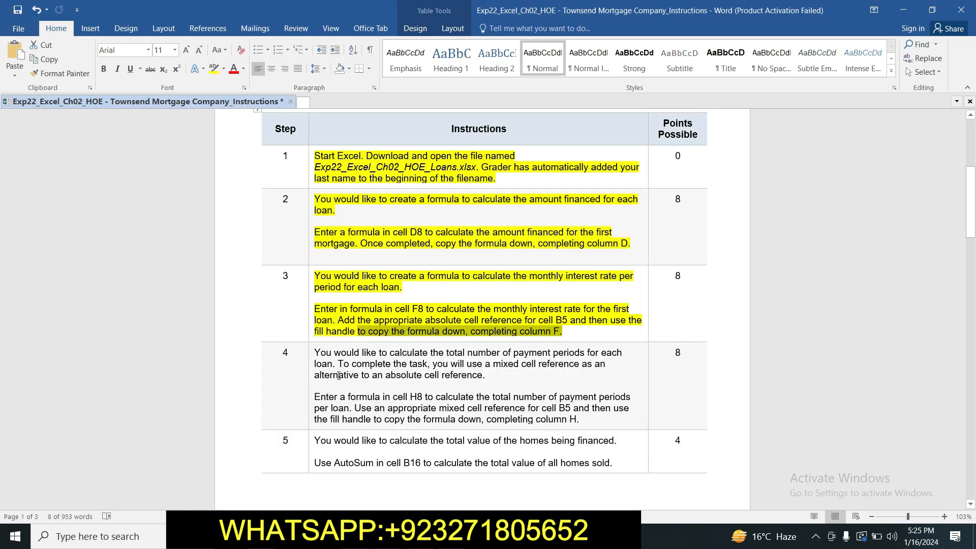
{"action": "left_click_drag", "start_coordinate": [315, 354], "coordinate": [578, 420]}
{"action": "left_click", "coordinate": [213, 68]}
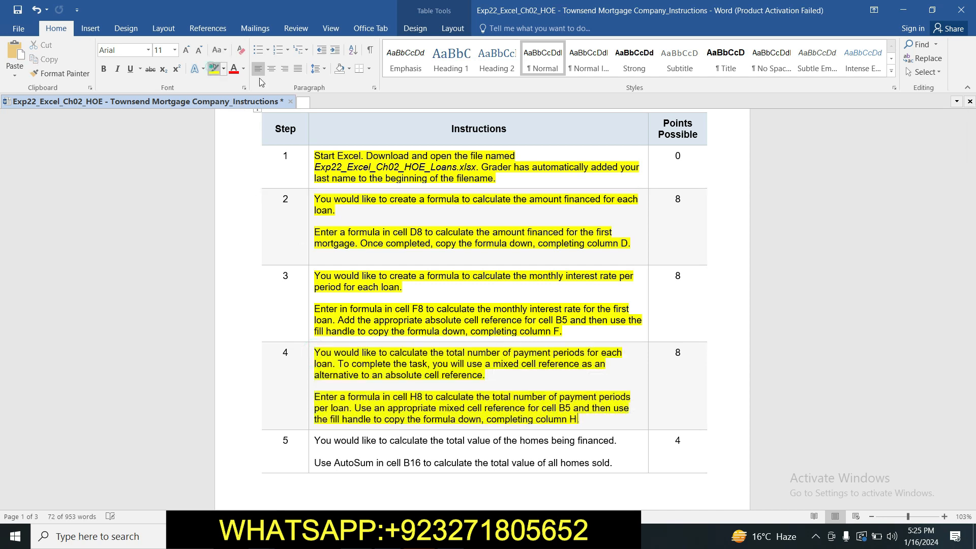
{"action": "left_click_drag", "start_coordinate": [970, 199], "coordinate": [971, 226]}
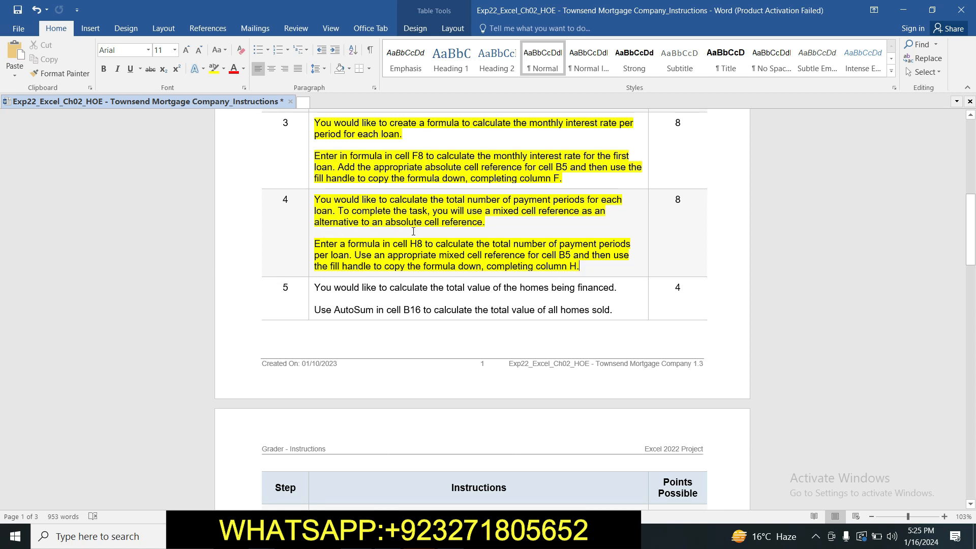
{"action": "left_click_drag", "start_coordinate": [428, 243], "coordinate": [524, 252]}
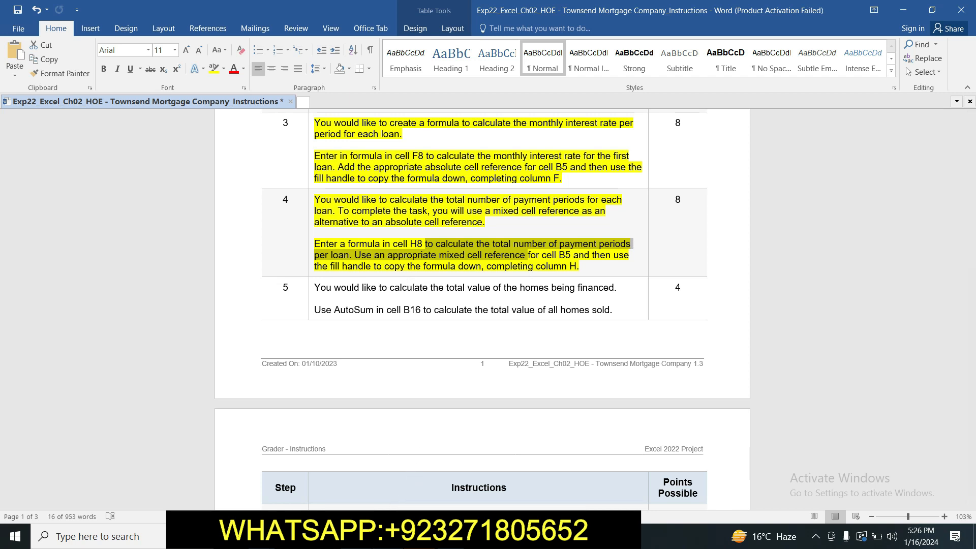
- Switch to the Excel workbook and enter the total payment periods formula =G8*$B$5 in cell H8
{"action": "left_click", "coordinate": [391, 536]}
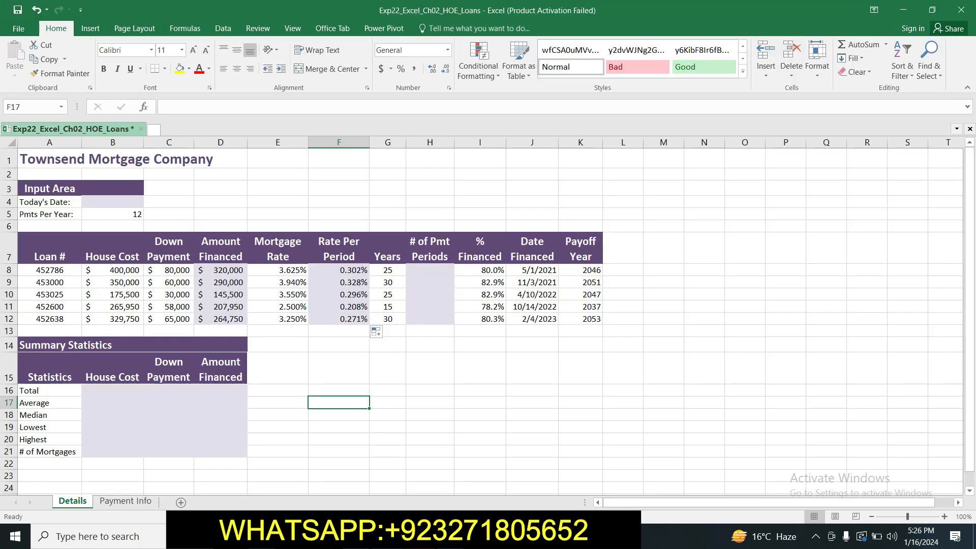
{"action": "left_click", "coordinate": [427, 269]}
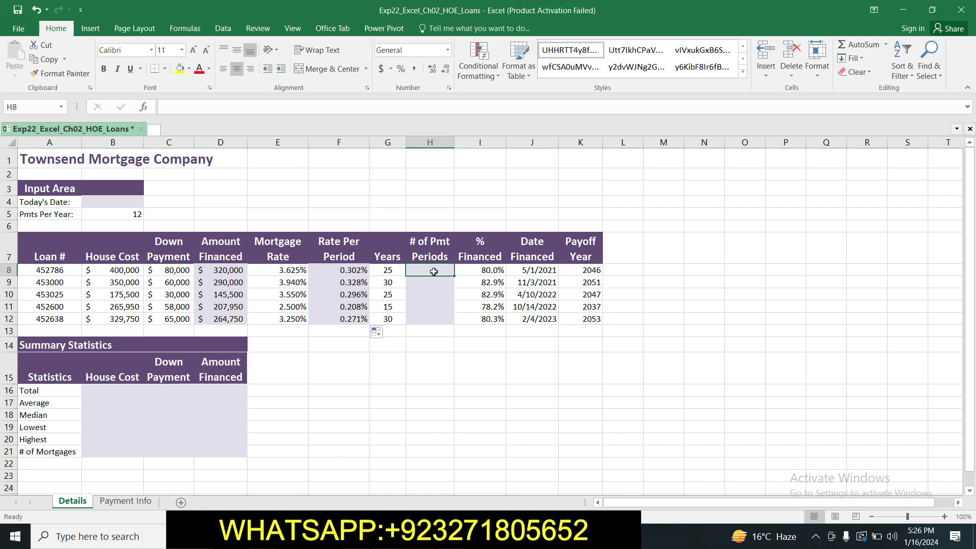
{"action": "left_click", "coordinate": [388, 271]}
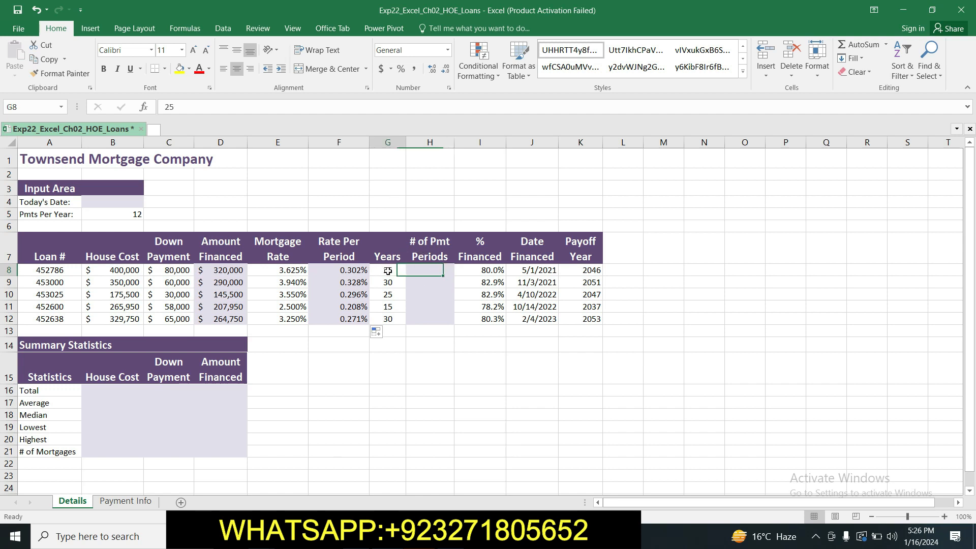
{"action": "left_click", "coordinate": [428, 270]}
{"action": "type", "text": "="}
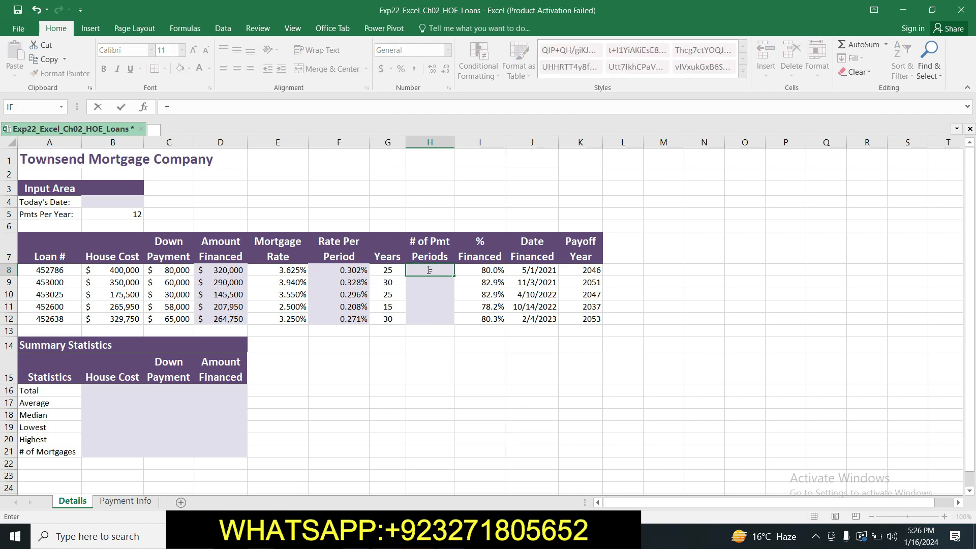
{"action": "left_click", "coordinate": [395, 271]}
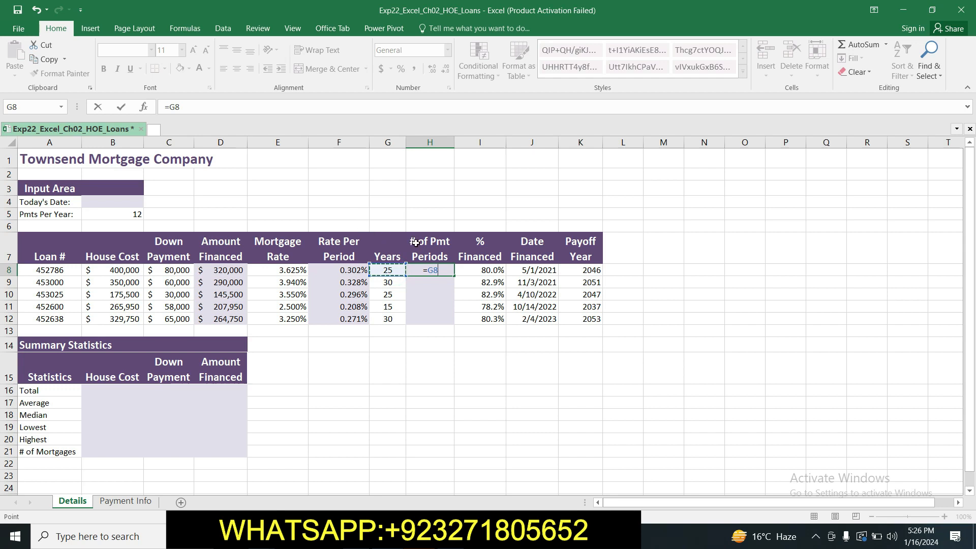
{"action": "type", "text": "*"}
{"action": "left_click", "coordinate": [194, 107]}
{"action": "left_click", "coordinate": [195, 107]}
{"action": "type", "text": "$B$5"}
{"action": "key", "text": "Return"}
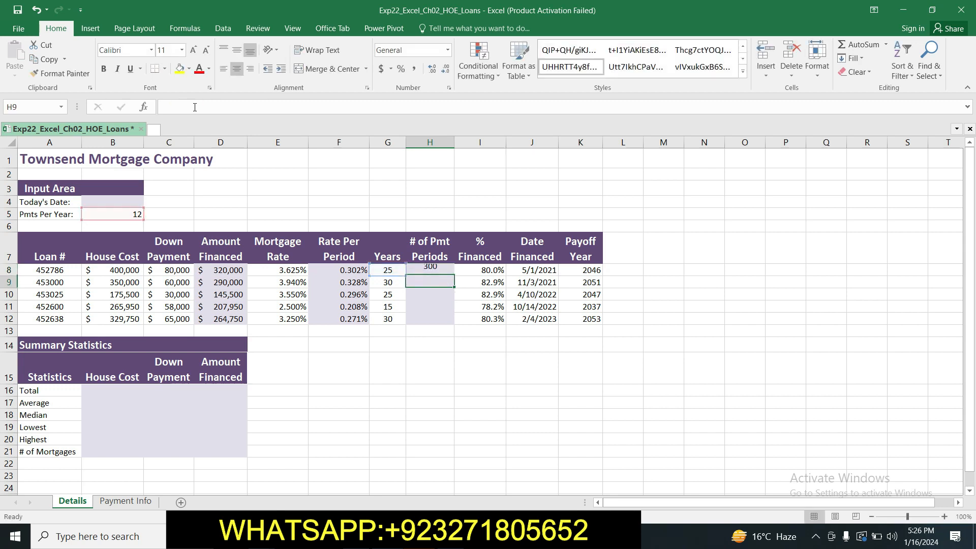
- Check the rest of step 4 in Word, and copy the H8 formula down through H12 in Excel
{"action": "left_click", "coordinate": [436, 272]}
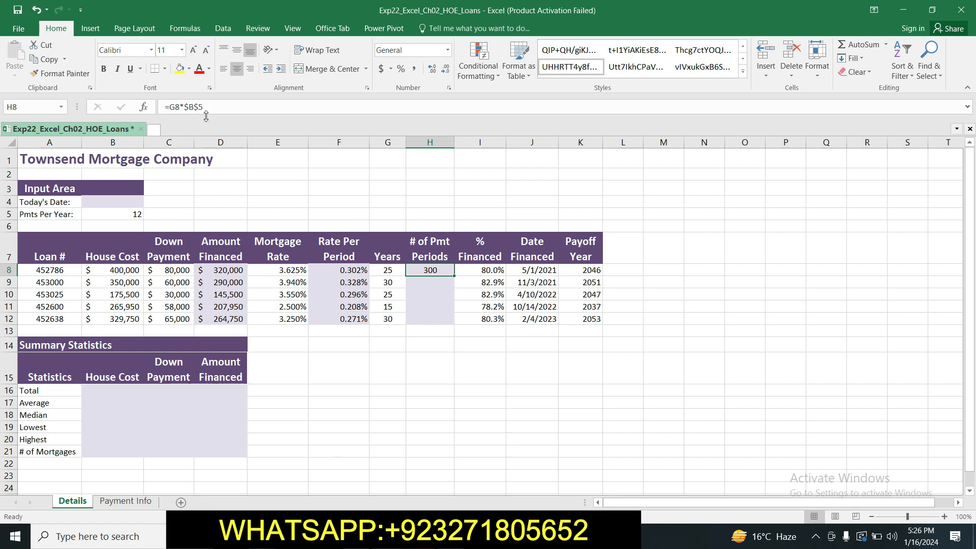
{"action": "left_click", "coordinate": [357, 536]}
{"action": "left_click_drag", "start_coordinate": [425, 244], "coordinate": [528, 255]}
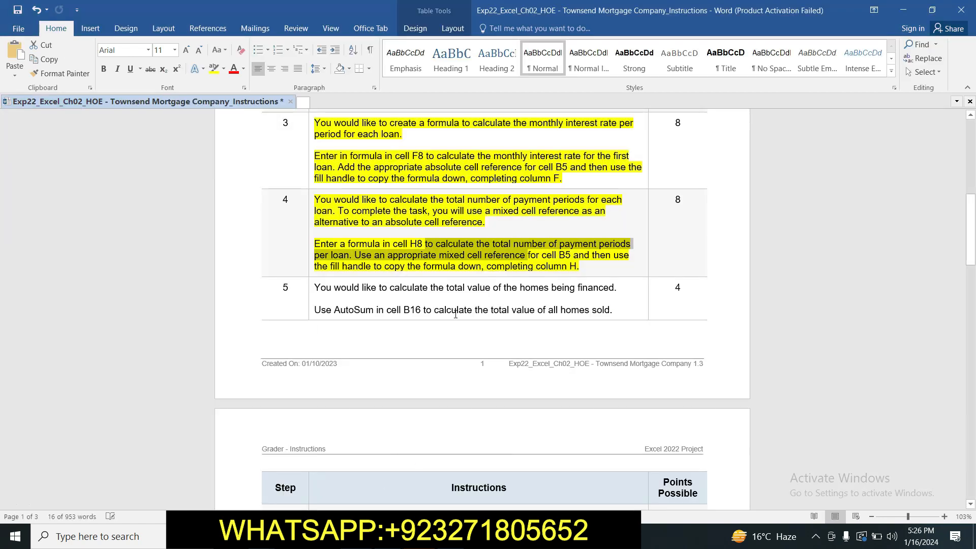
{"action": "left_click", "coordinate": [583, 266]}
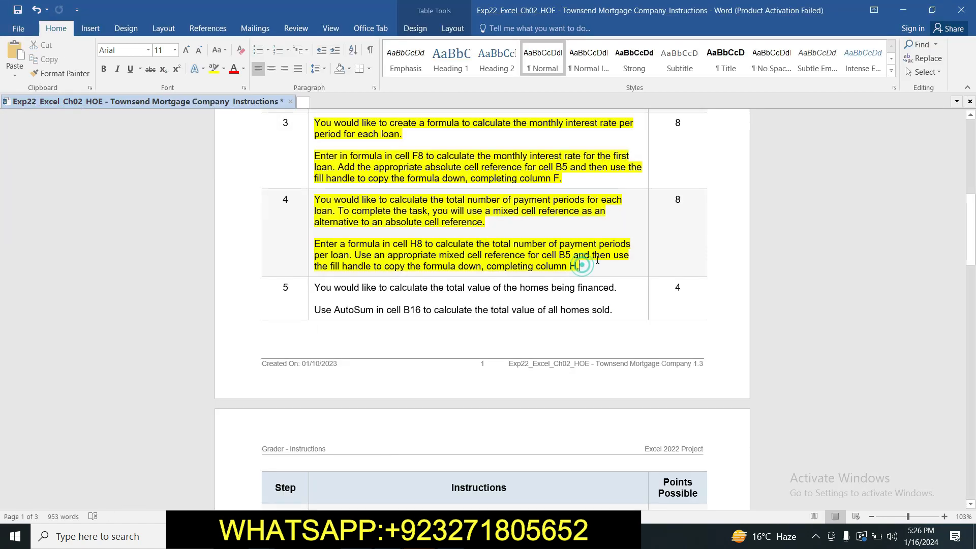
{"action": "left_click_drag", "start_coordinate": [357, 270], "coordinate": [582, 267]}
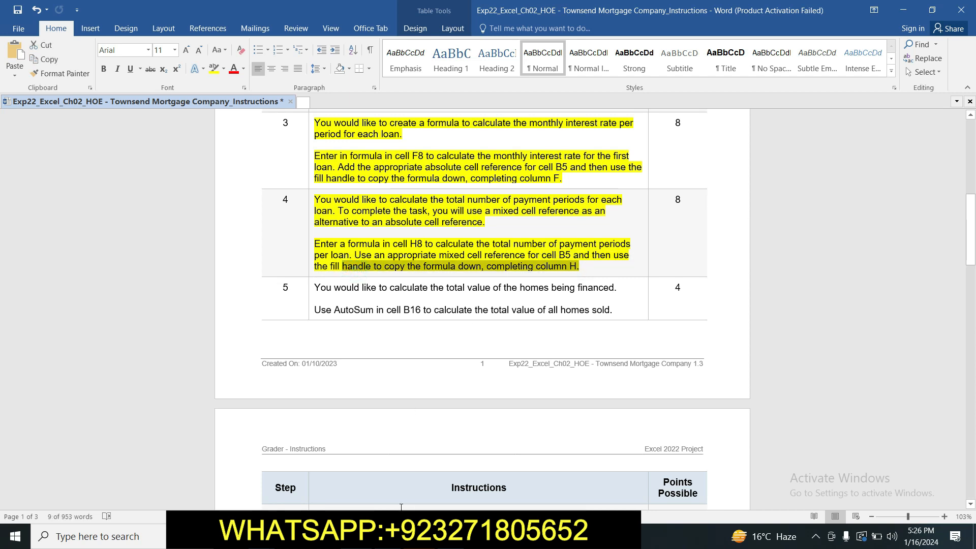
{"action": "key", "text": "alt+Tab"}
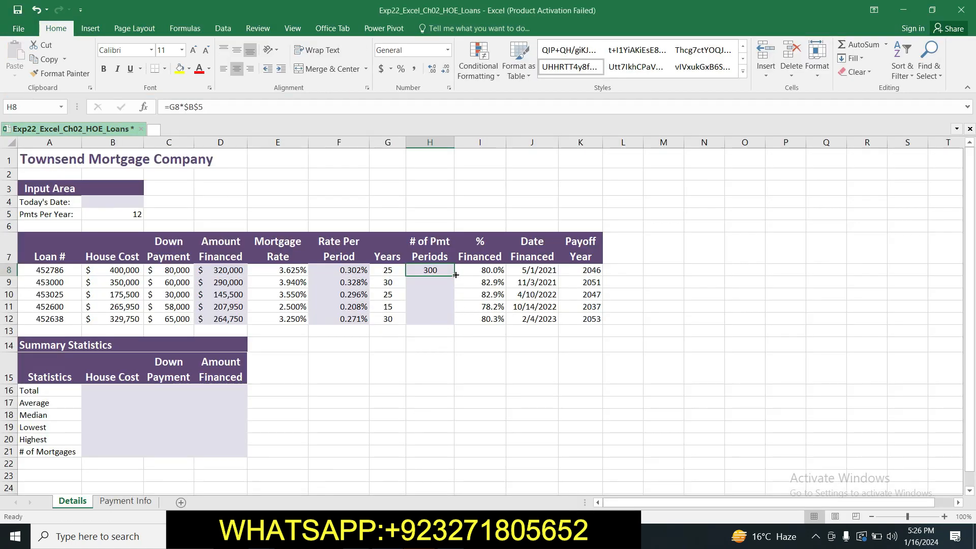
{"action": "left_click_drag", "start_coordinate": [456, 275], "coordinate": [459, 332]}
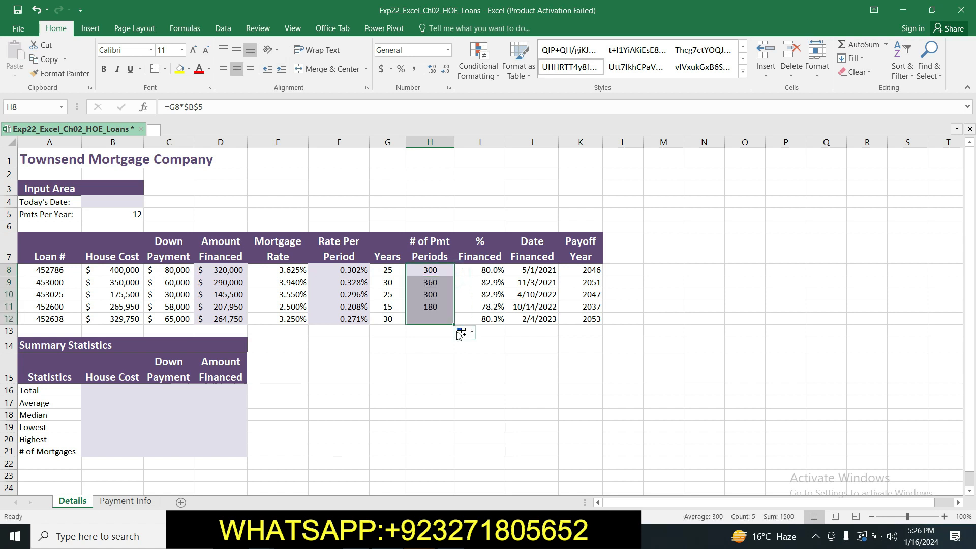
{"action": "left_click", "coordinate": [442, 380]}
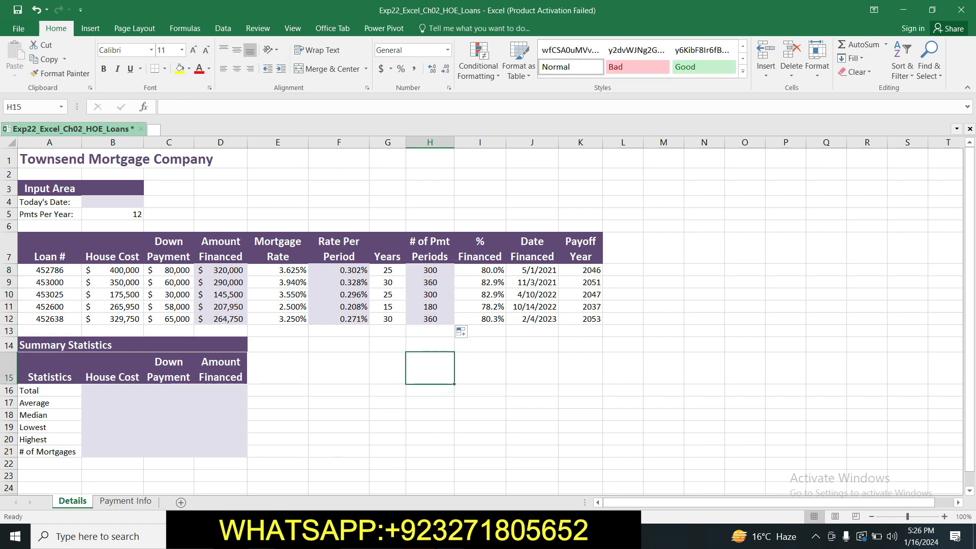
- Return to the Word instructions, highlight step 5 in yellow and review its AutoSum requirement for cell B16
{"action": "key", "text": "alt+Tab"}
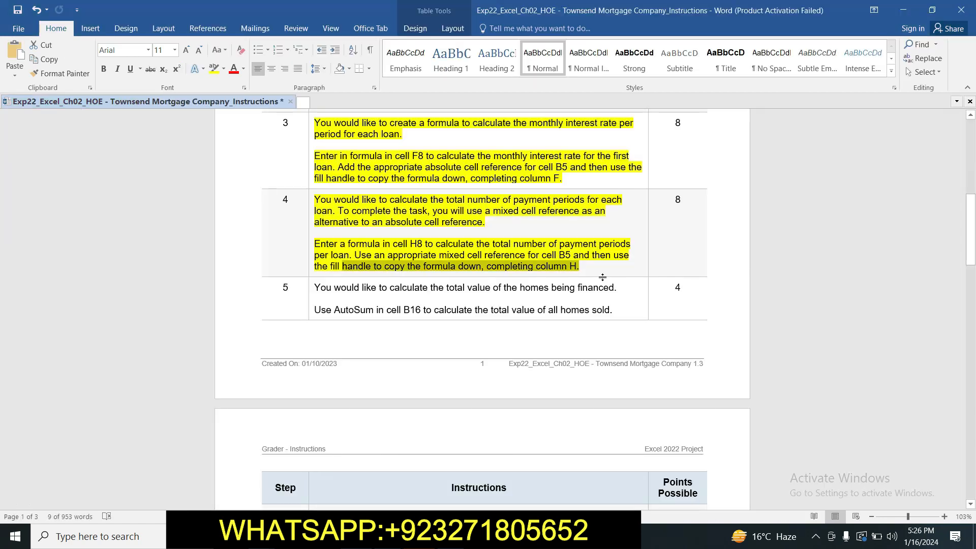
{"action": "left_click", "coordinate": [311, 288]}
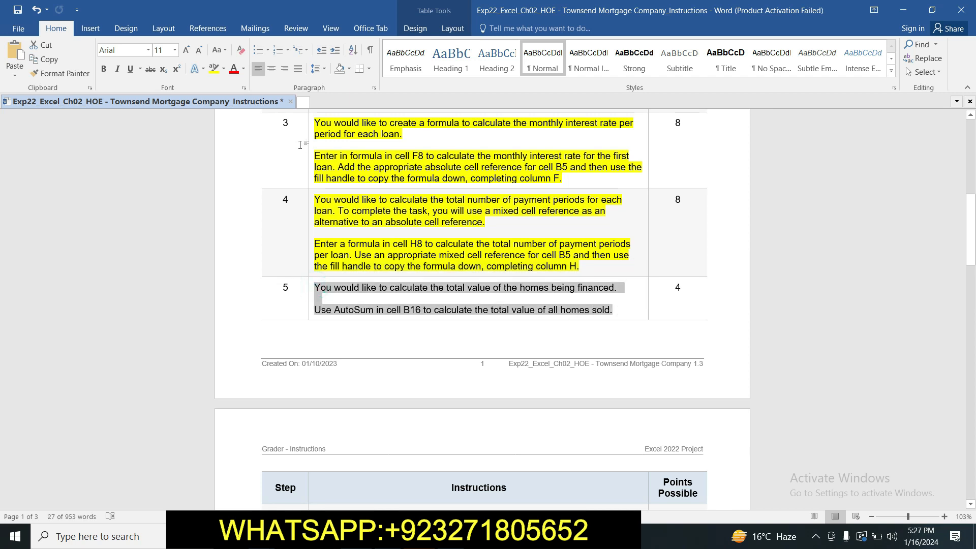
{"action": "left_click", "coordinate": [216, 69]}
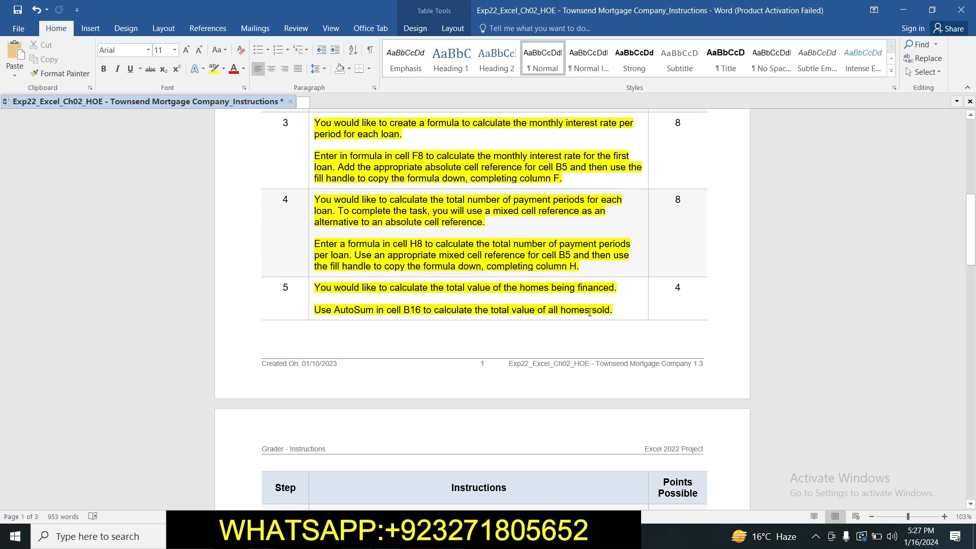
{"action": "left_click_drag", "start_coordinate": [317, 309], "coordinate": [614, 317]}
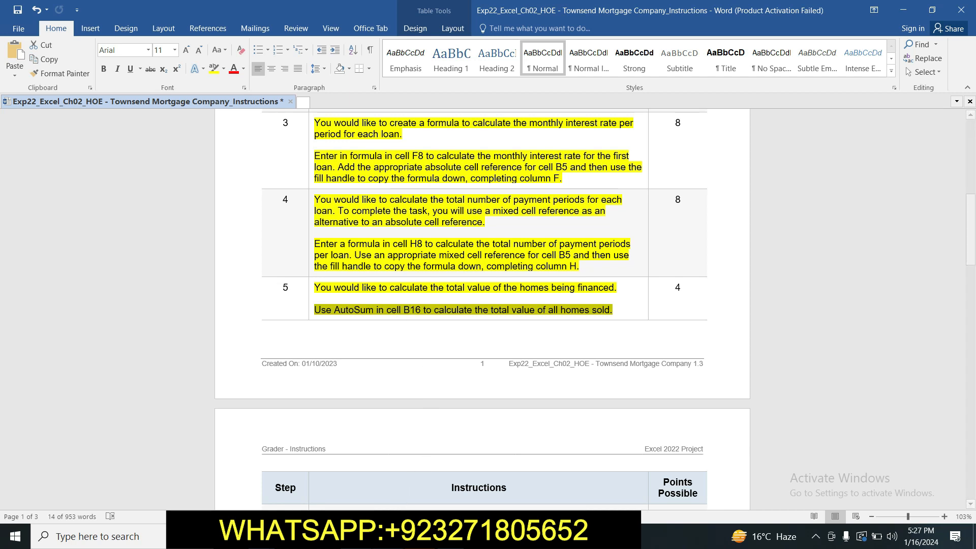
- Switch to the Excel workbook and start the house cost total in cell B16 with SUM(
{"action": "left_click", "coordinate": [416, 536]}
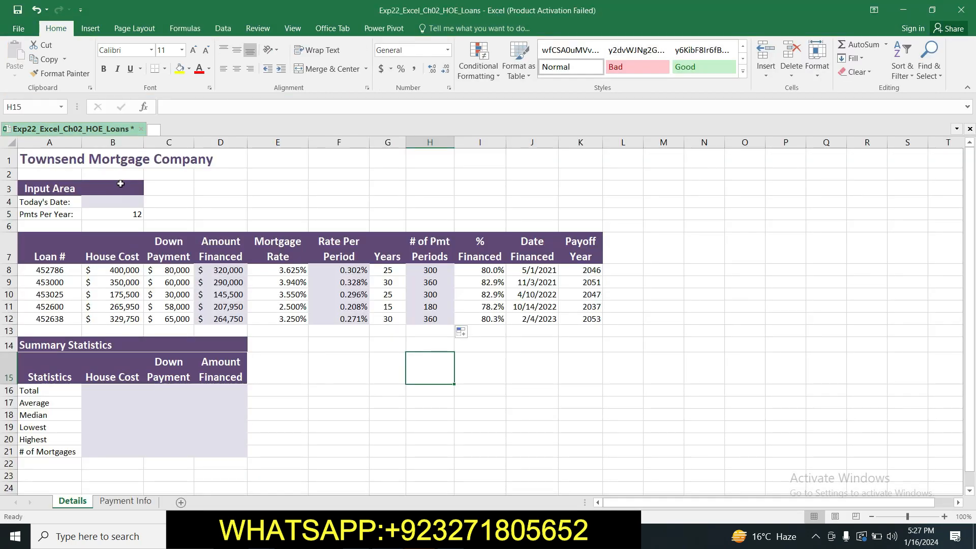
{"action": "left_click", "coordinate": [108, 392]}
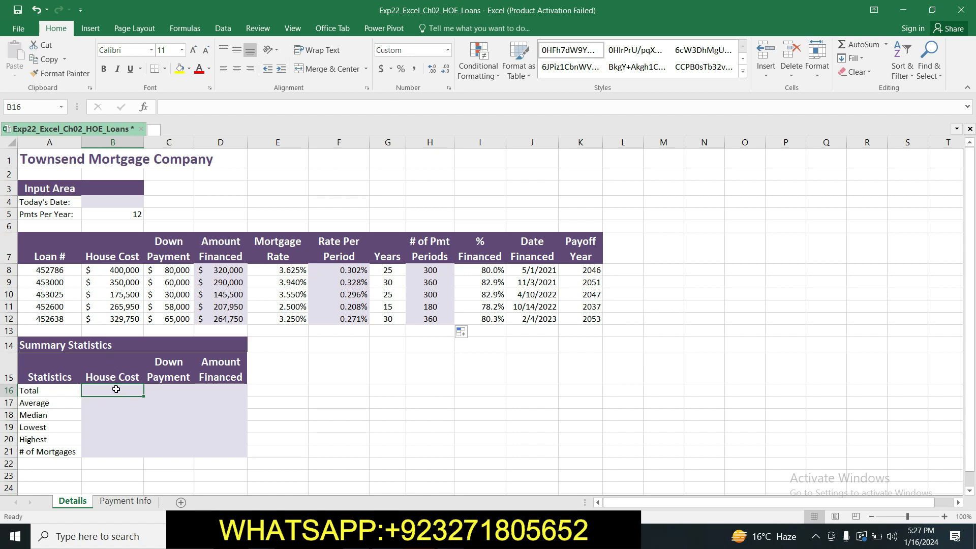
{"action": "type", "text": "SUM"}
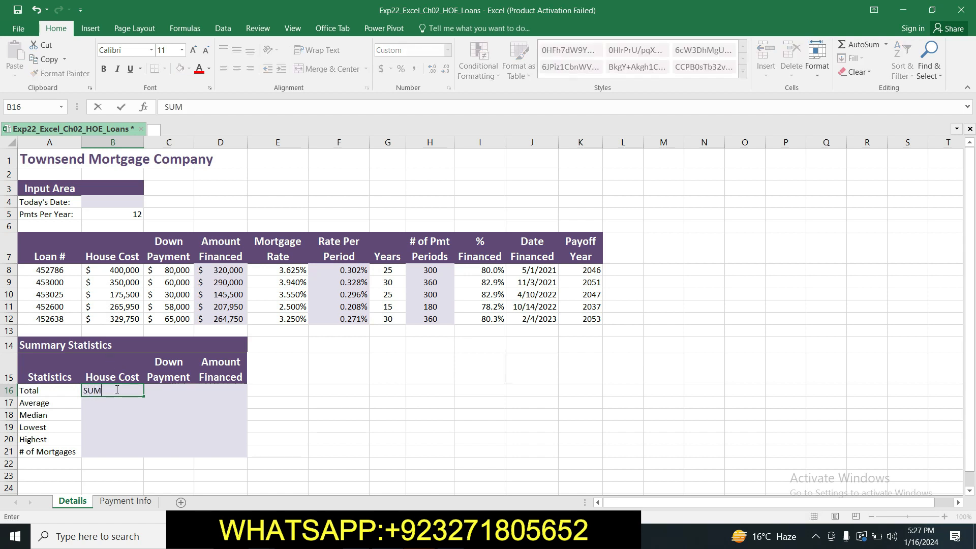
{"action": "type", "text": "("}
- Try to add the house costs B8:B12 to the sum in B16 by selecting the range on the sheet
{"action": "left_click", "coordinate": [103, 271]}
{"action": "left_click_drag", "start_coordinate": [104, 271], "coordinate": [120, 318]}
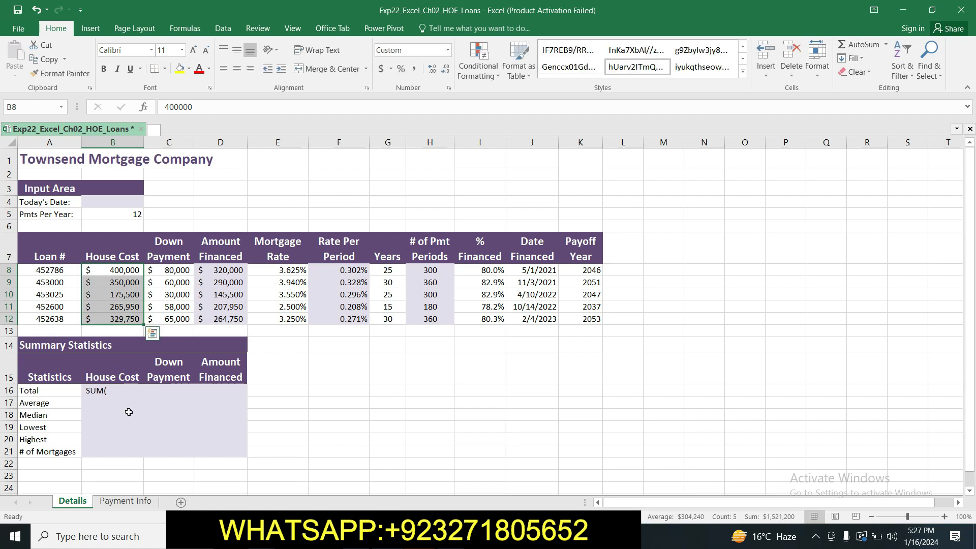
{"action": "left_click", "coordinate": [115, 391]}
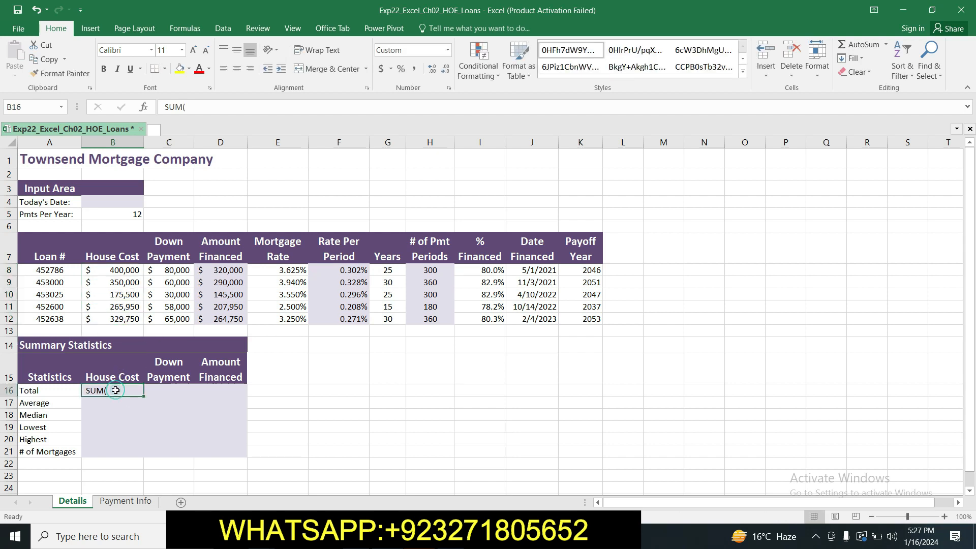
{"action": "left_click", "coordinate": [219, 106]}
{"action": "left_click", "coordinate": [104, 269]}
{"action": "left_click_drag", "start_coordinate": [105, 268], "coordinate": [111, 318]}
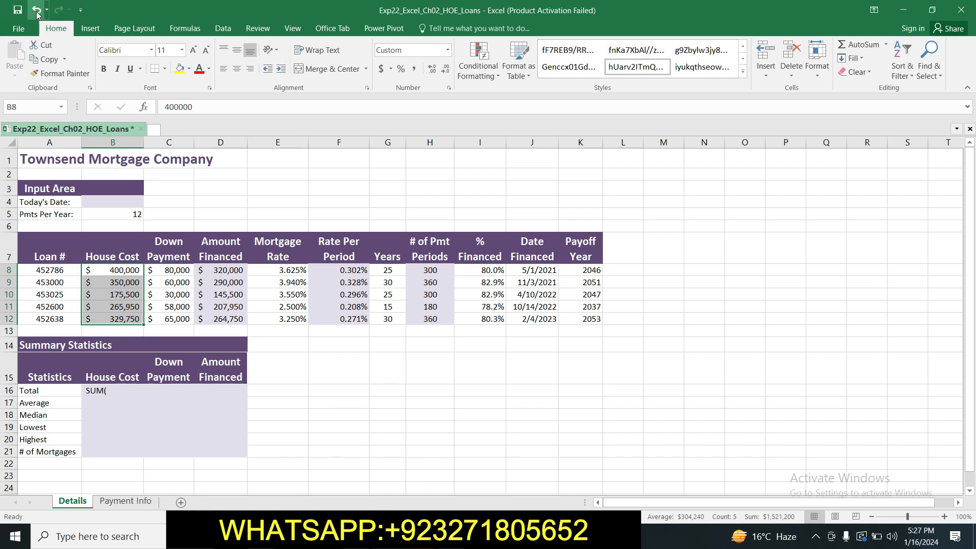
{"action": "left_click", "coordinate": [36, 11]}
- Complete the house cost total in cell B16 as the formula =SUM(B8:B12)
{"action": "left_click", "coordinate": [200, 106]}
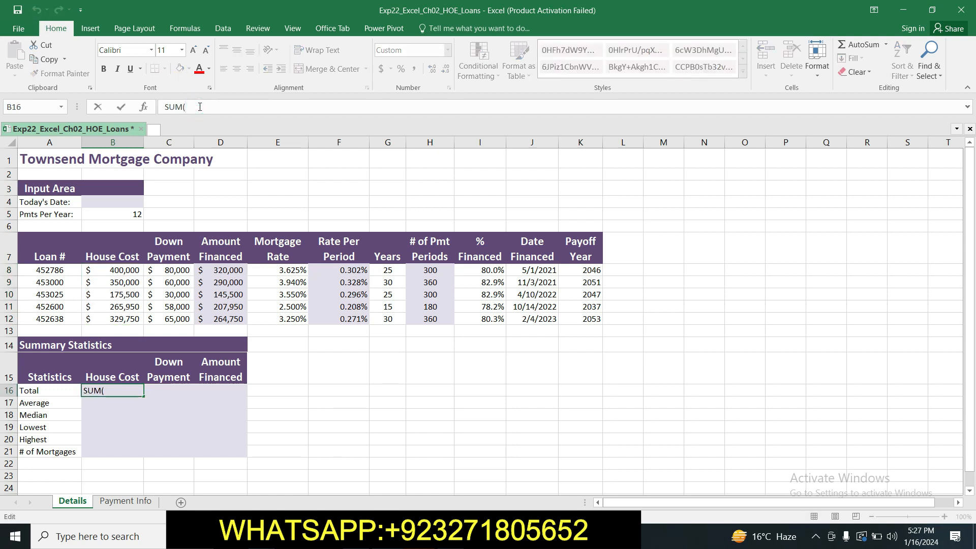
{"action": "type", "text": "B8:B12"}
{"action": "key", "text": "Return"}
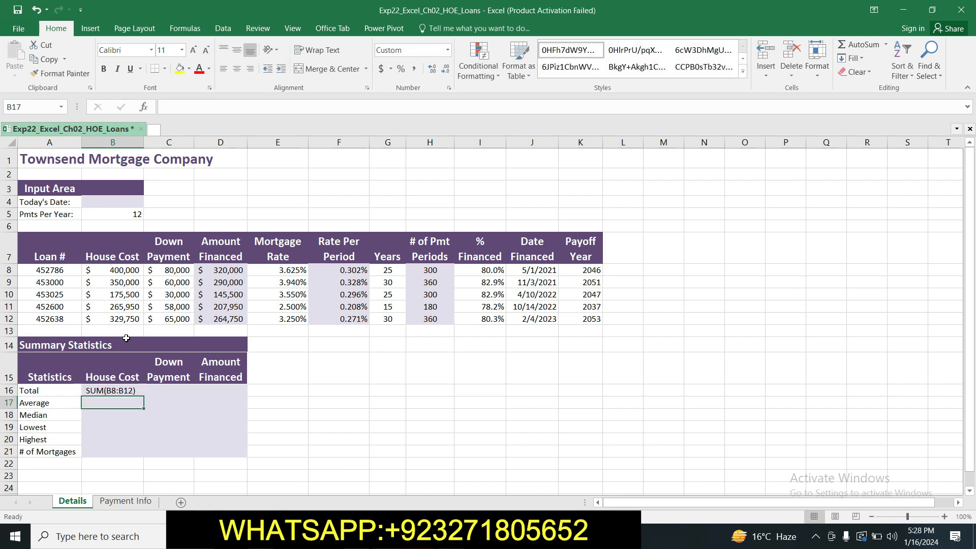
{"action": "left_click", "coordinate": [115, 389]}
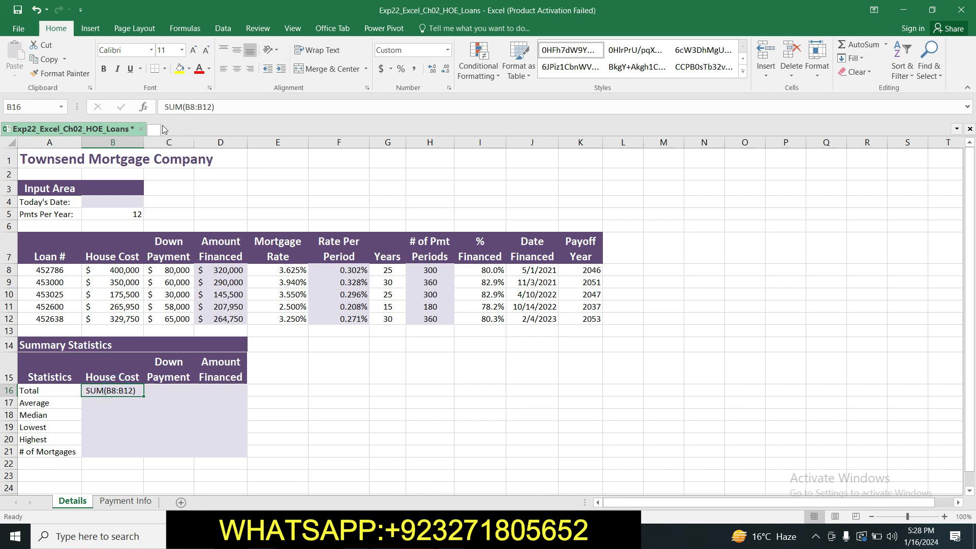
{"action": "left_click", "coordinate": [164, 106]}
{"action": "type", "text": "="}
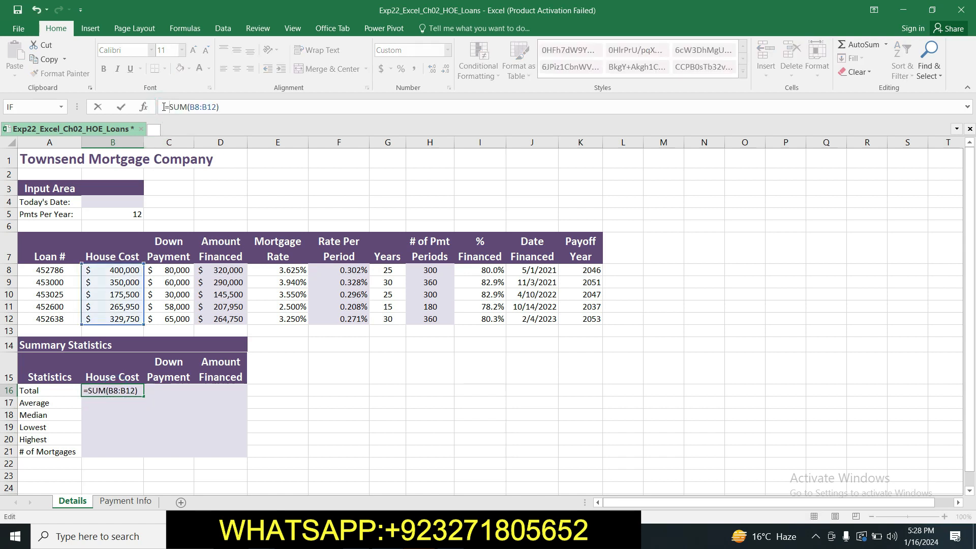
{"action": "key", "text": "Return"}
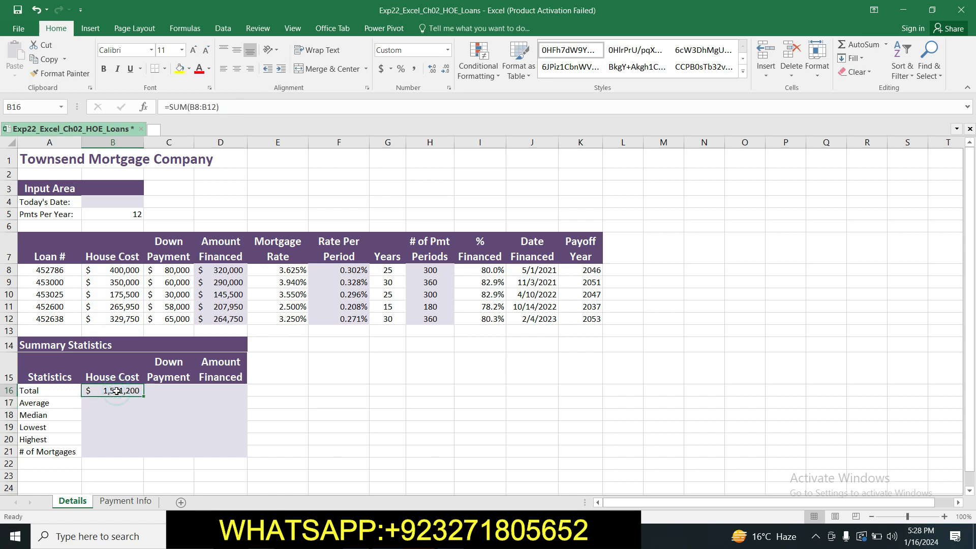
- Switch to the Word instructions, highlight step 6 in yellow and review its average requirement for cell B17
{"action": "left_click", "coordinate": [352, 536]}
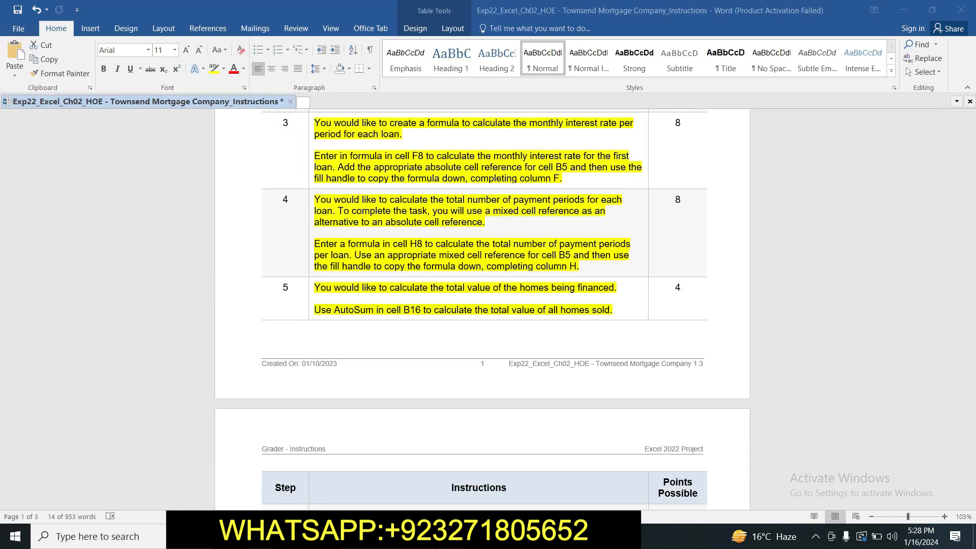
{"action": "left_click", "coordinate": [651, 312]}
{"action": "left_click_drag", "start_coordinate": [965, 228], "coordinate": [965, 273]}
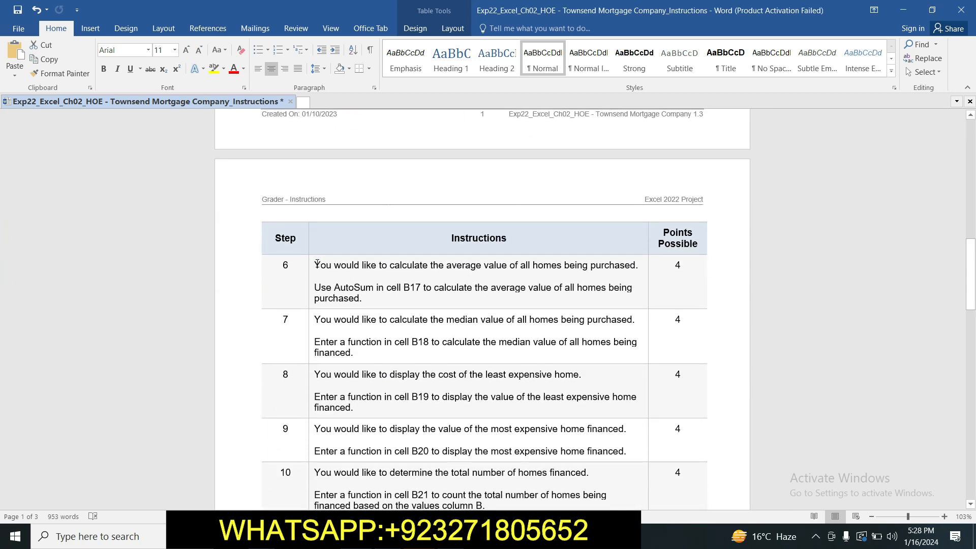
{"action": "left_click_drag", "start_coordinate": [317, 264], "coordinate": [362, 299]}
{"action": "left_click", "coordinate": [213, 69]}
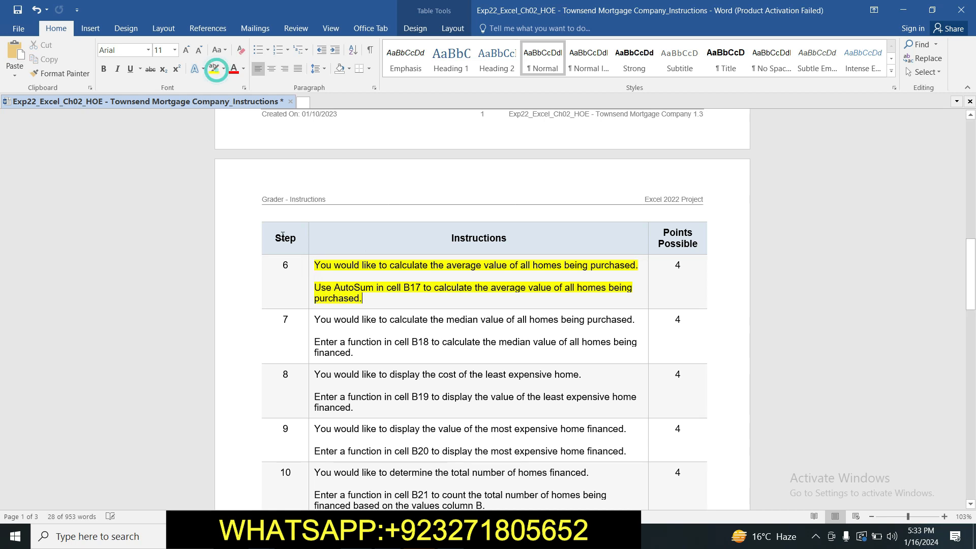
{"action": "left_click", "coordinate": [362, 274]}
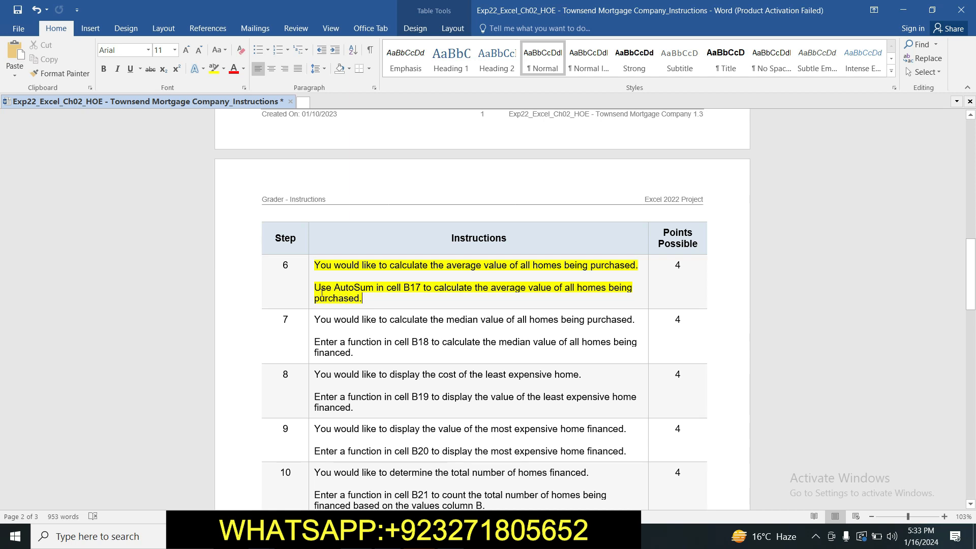
{"action": "left_click_drag", "start_coordinate": [317, 287], "coordinate": [457, 310]}
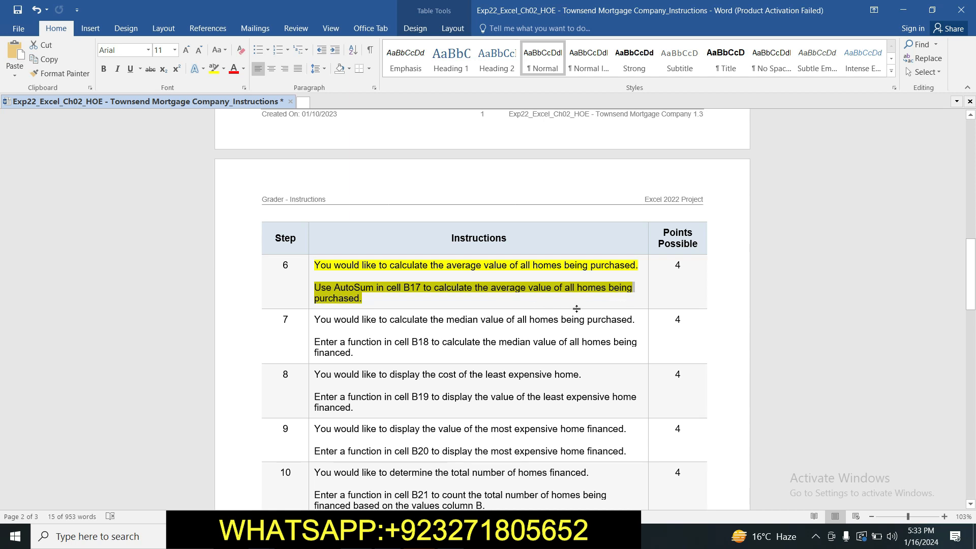
- Switch to the Excel workbook and calculate the average house cost in cell B17 with =AVERAGE(B8:B12)
{"action": "left_click", "coordinate": [386, 536]}
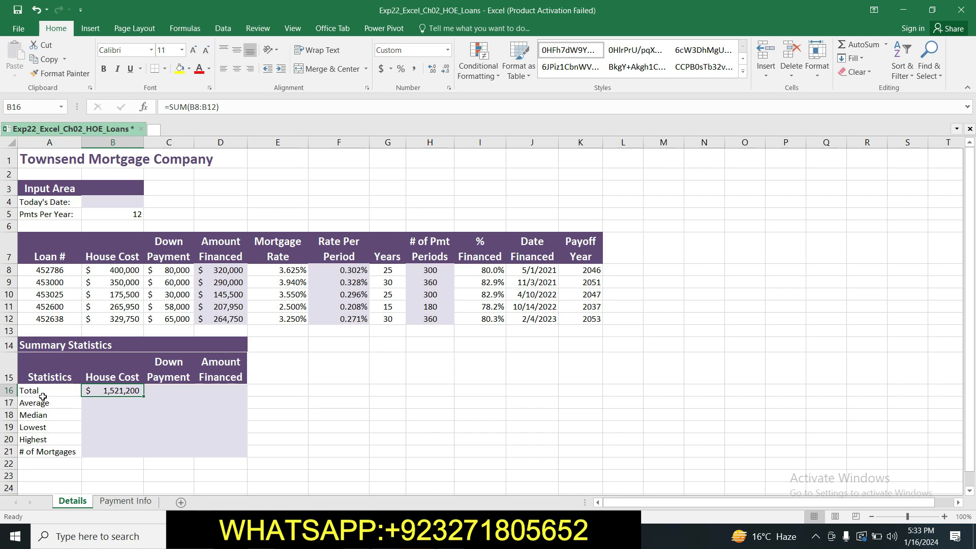
{"action": "left_click", "coordinate": [95, 403]}
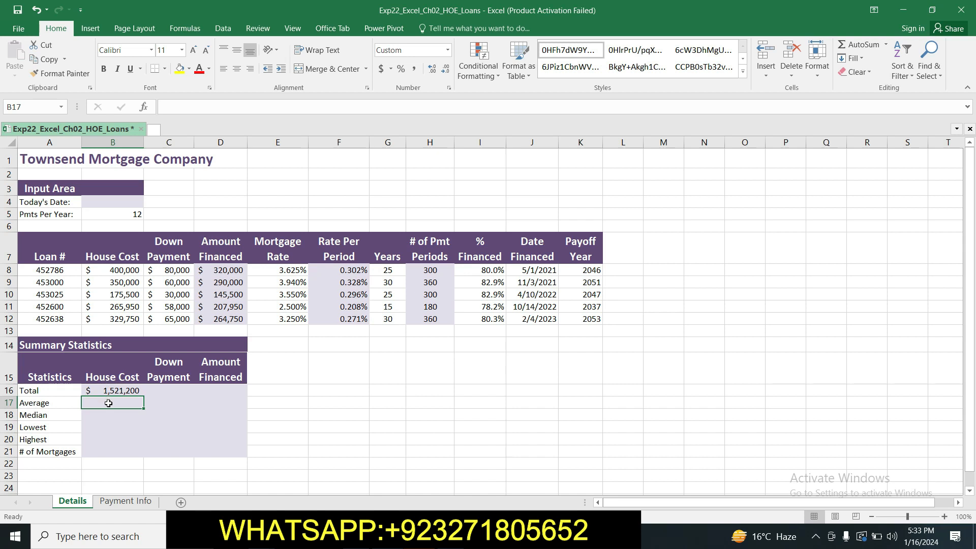
{"action": "left_click", "coordinate": [194, 107]}
{"action": "type", "text": "=AVER"}
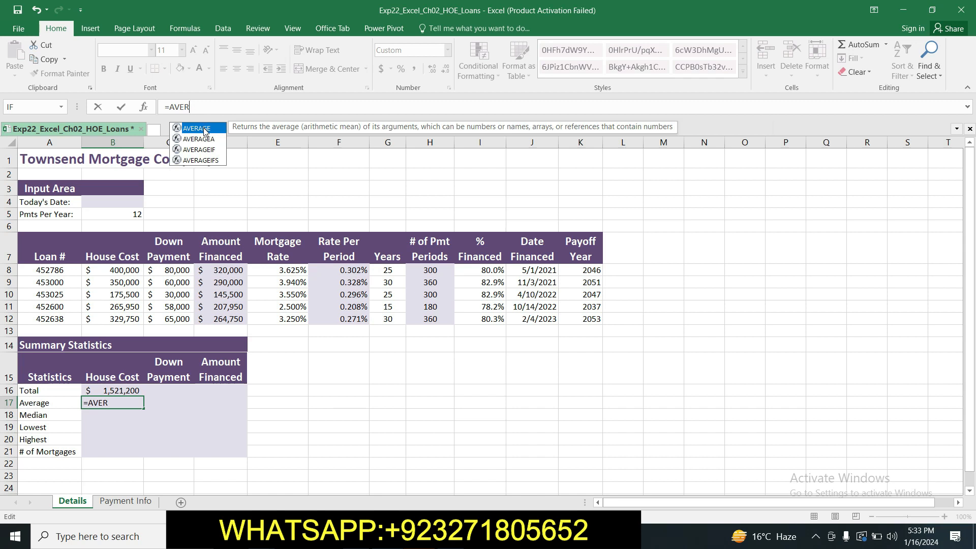
{"action": "double_click", "coordinate": [203, 128]}
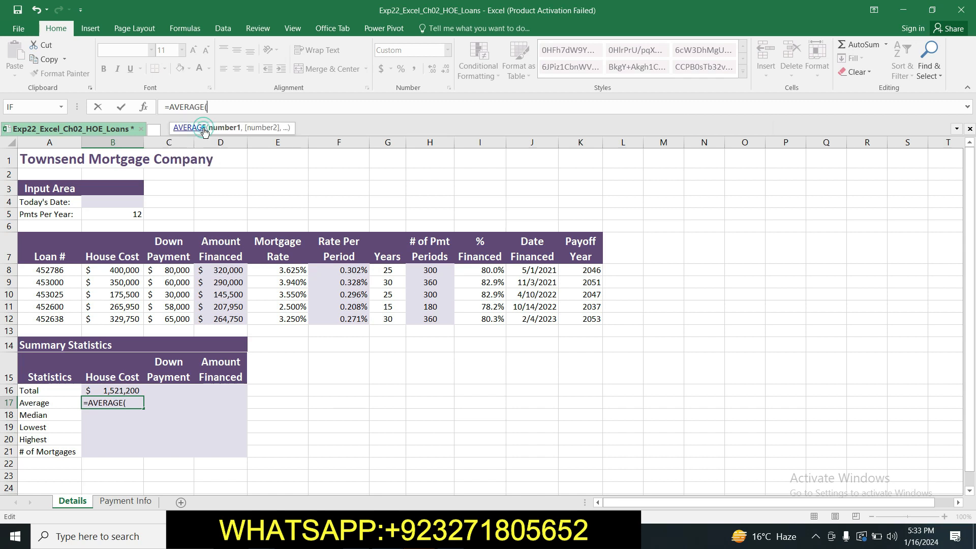
{"action": "left_click_drag", "start_coordinate": [111, 270], "coordinate": [113, 318]}
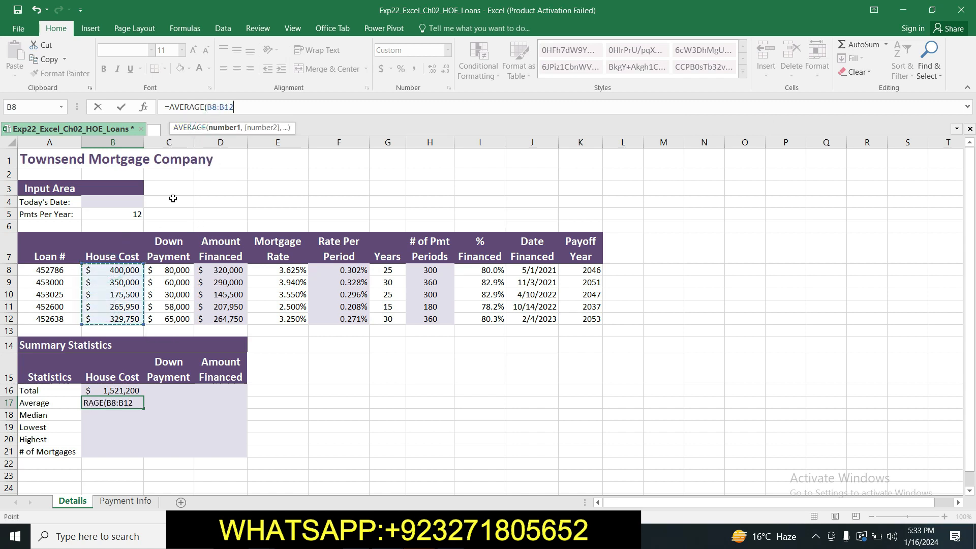
{"action": "type", "text": ")"}
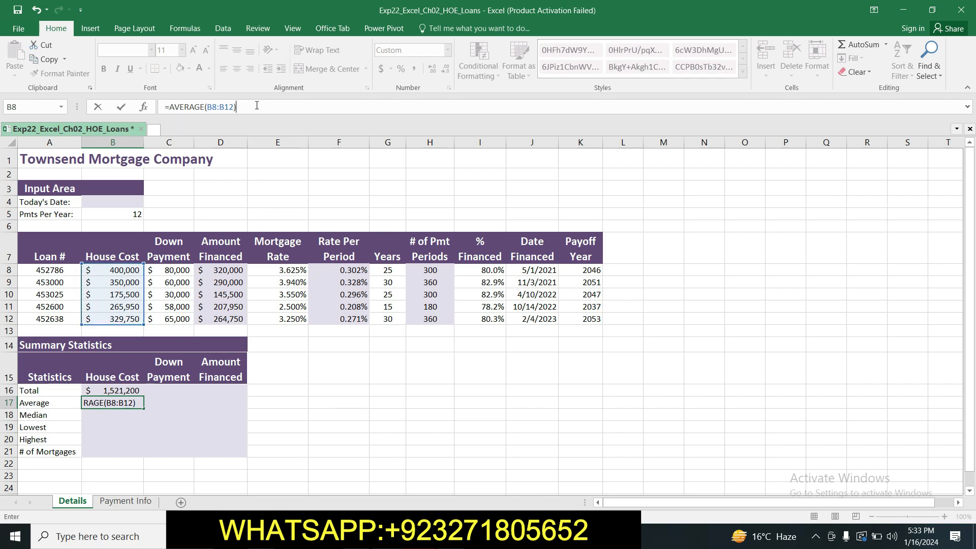
{"action": "key", "text": "Return"}
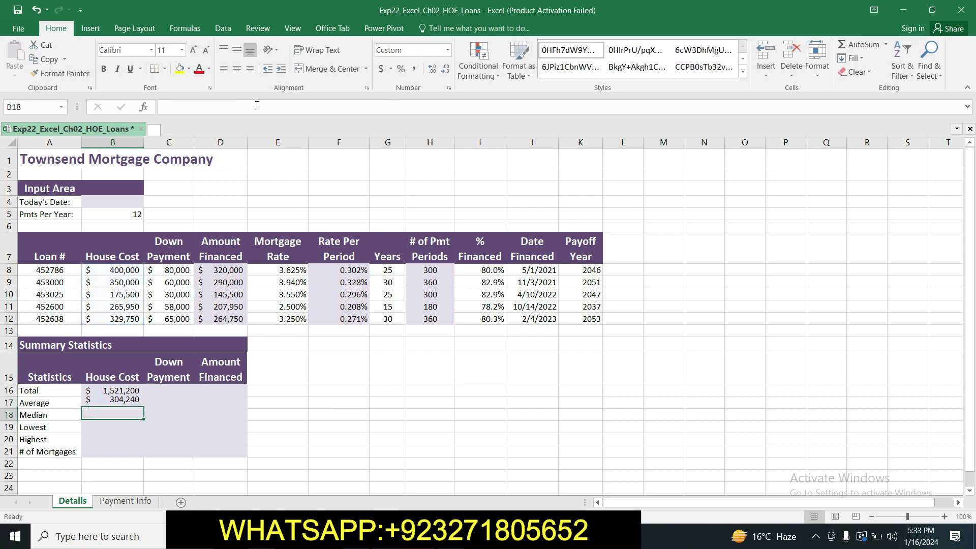
{"action": "left_click", "coordinate": [115, 403]}
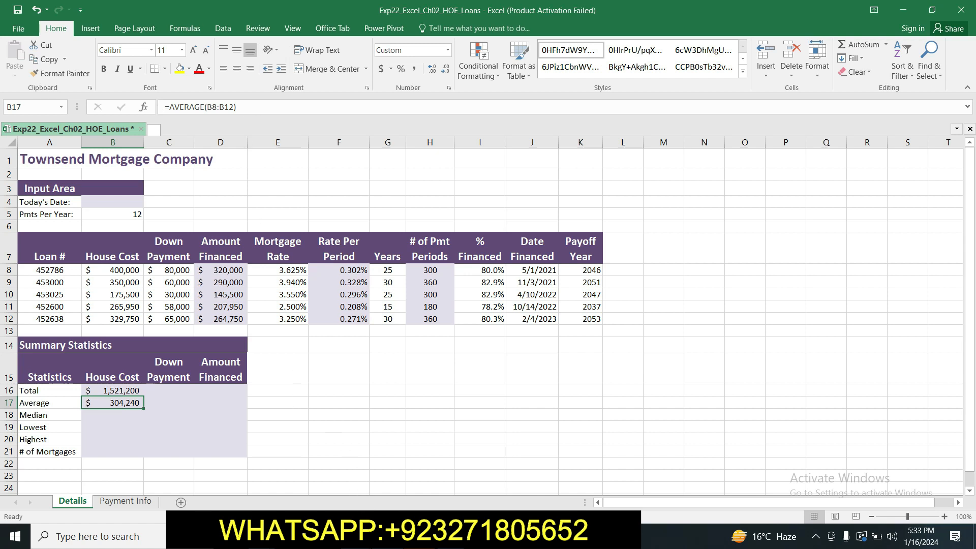
- Return to the Word instructions and highlight step 7, the median function for cell B18, in yellow
{"action": "key", "text": "alt+Tab"}
{"action": "left_click", "coordinate": [352, 345]}
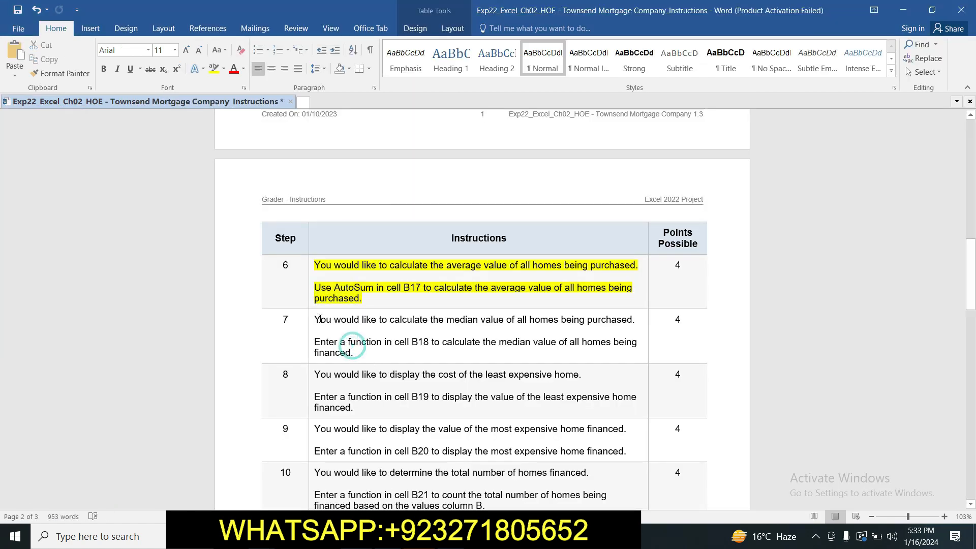
{"action": "left_click_drag", "start_coordinate": [317, 317], "coordinate": [353, 352]}
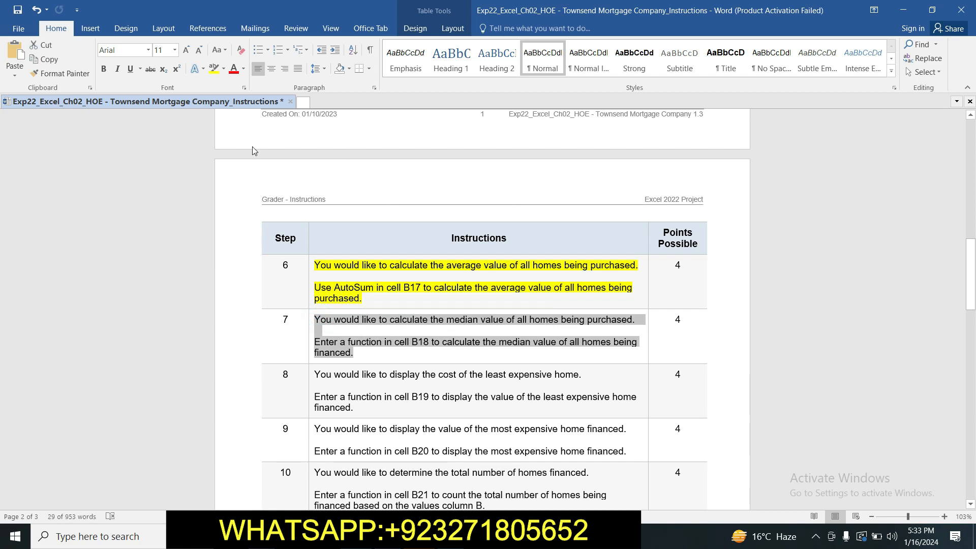
{"action": "left_click", "coordinate": [214, 69]}
{"action": "left_click_drag", "start_coordinate": [971, 277], "coordinate": [974, 292]}
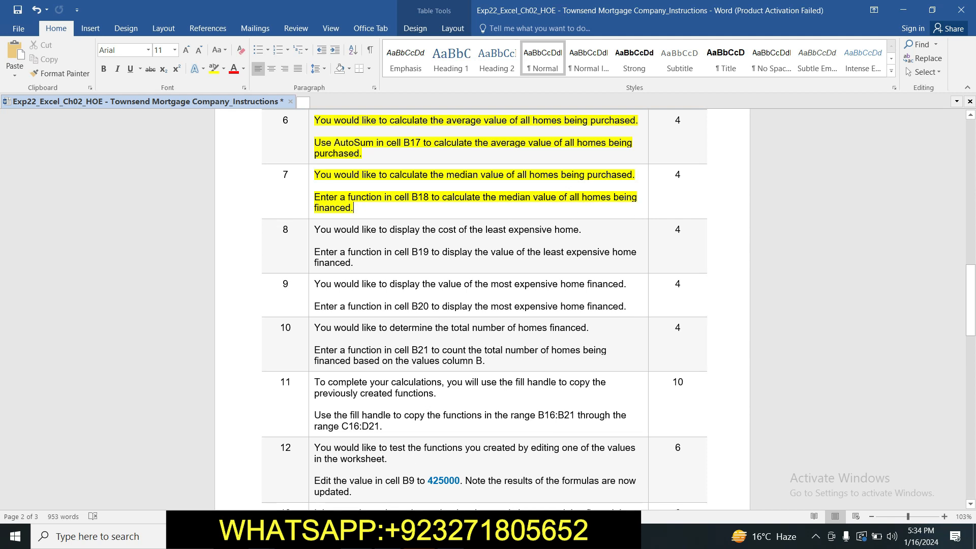
- Switch to the Excel workbook and calculate the median house cost in cell B18 with =MEDIAN(B8:B12)
{"action": "key", "text": "alt+Tab"}
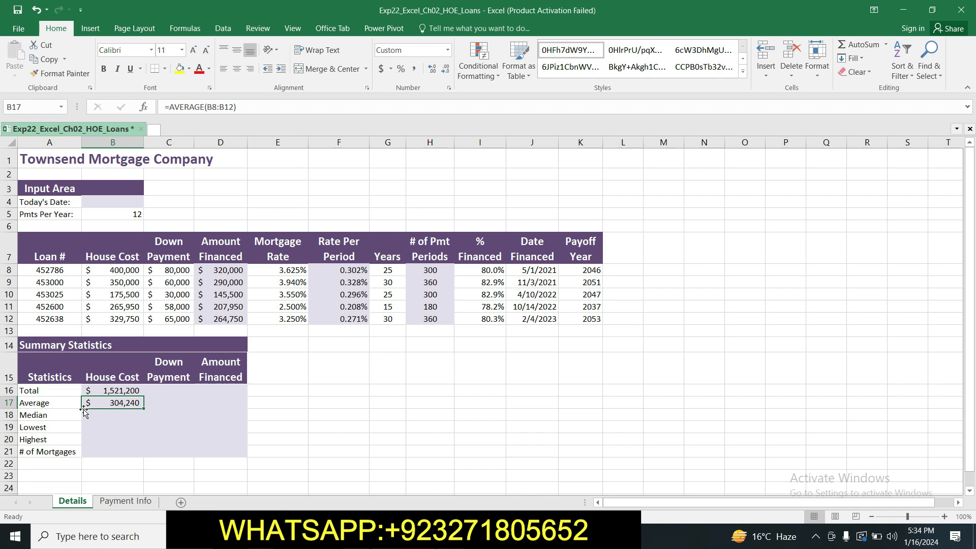
{"action": "left_click", "coordinate": [106, 415]}
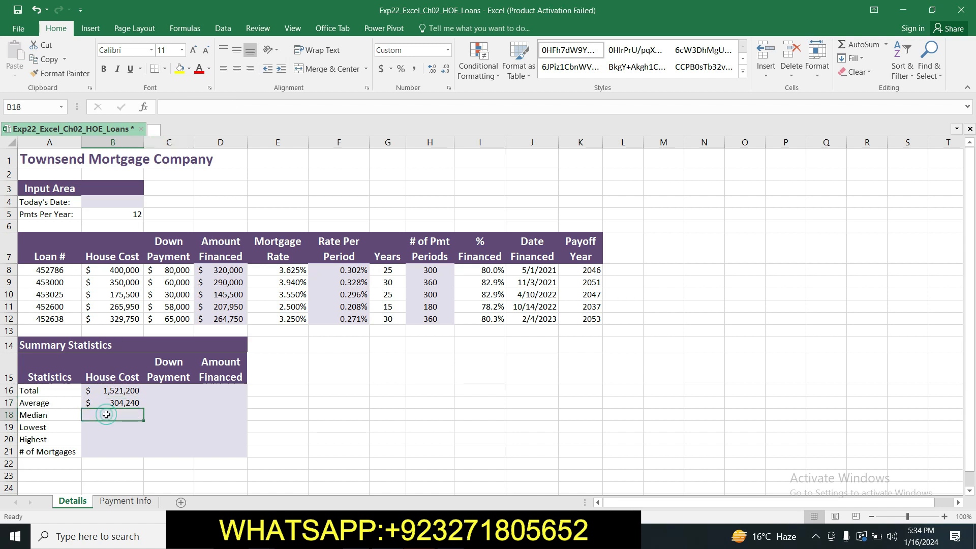
{"action": "type", "text": "="}
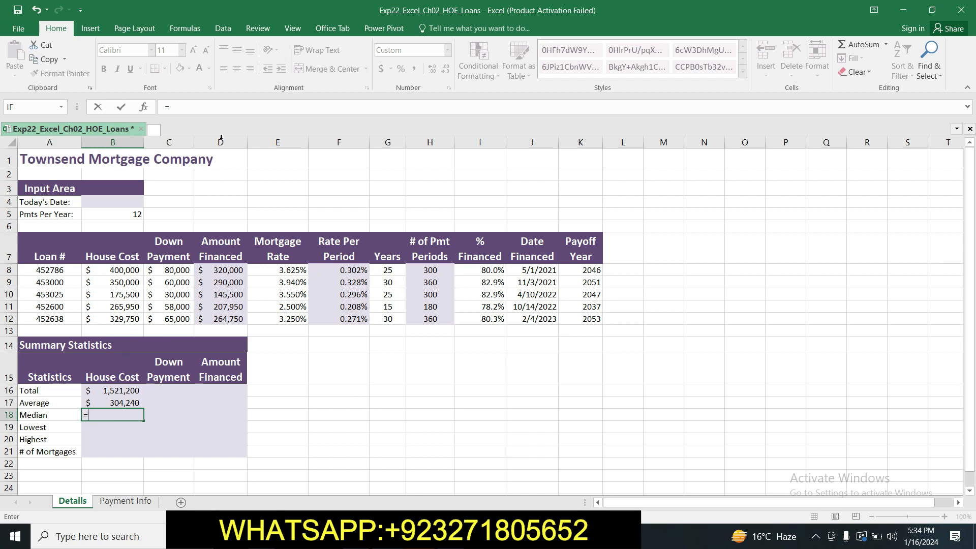
{"action": "left_click", "coordinate": [222, 104]}
{"action": "type", "text": "MED"}
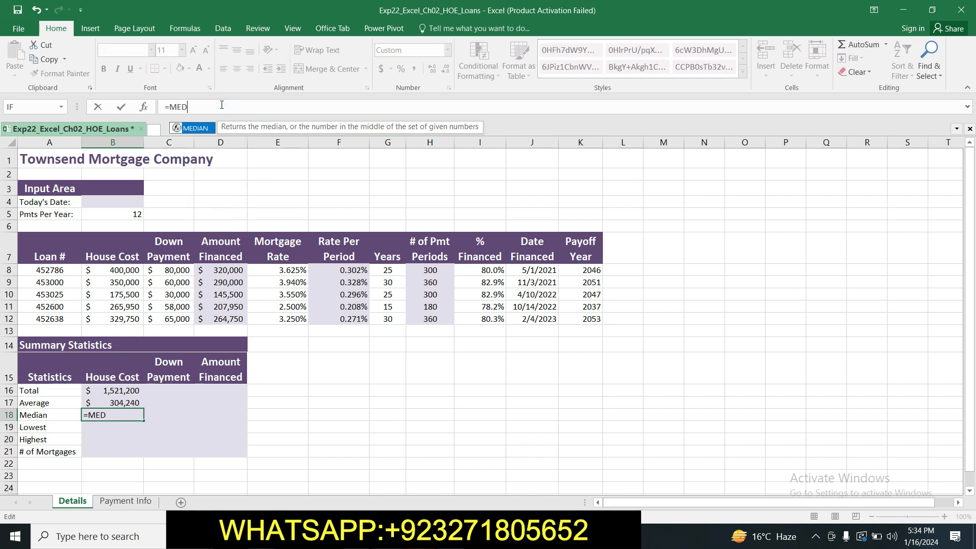
{"action": "double_click", "coordinate": [207, 129]}
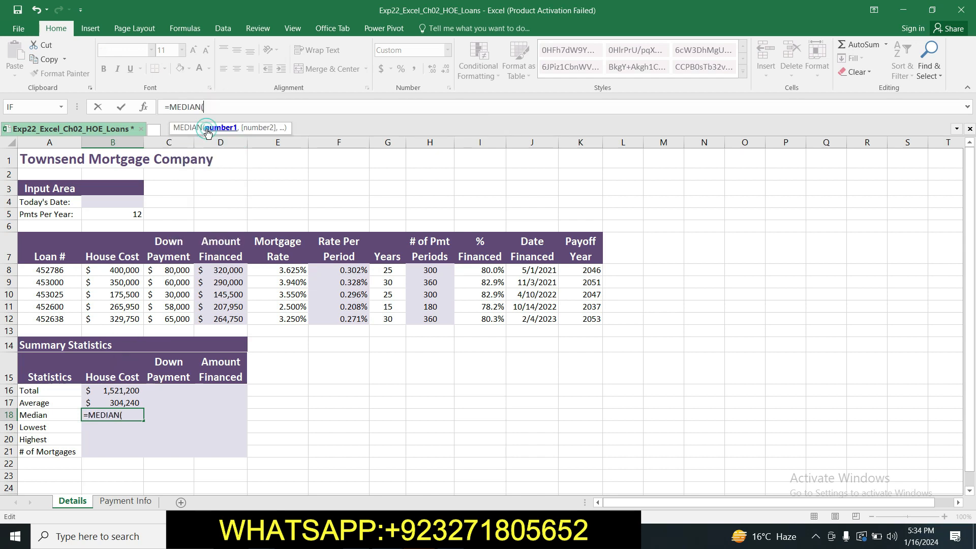
{"action": "left_click", "coordinate": [108, 267]}
{"action": "left_click_drag", "start_coordinate": [108, 268], "coordinate": [118, 319]}
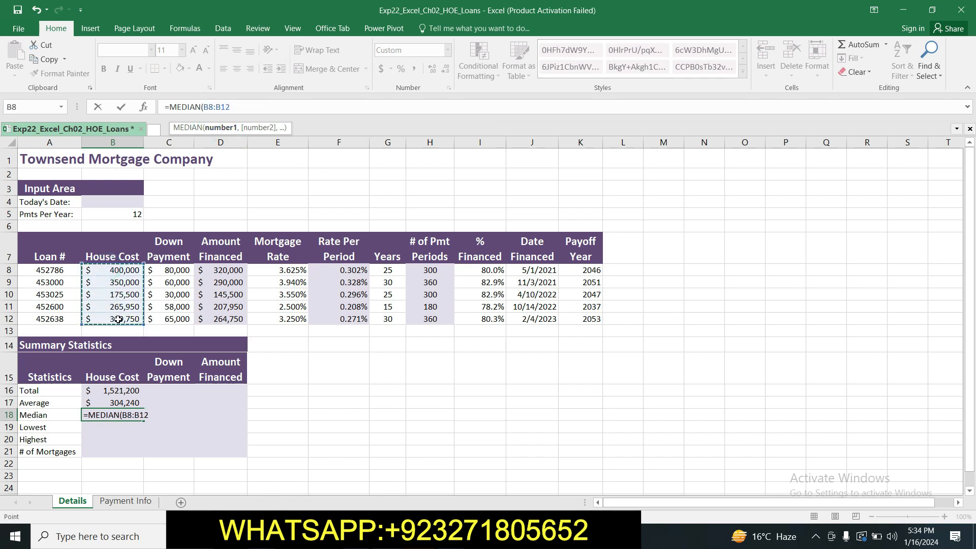
{"action": "type", "text": ")"}
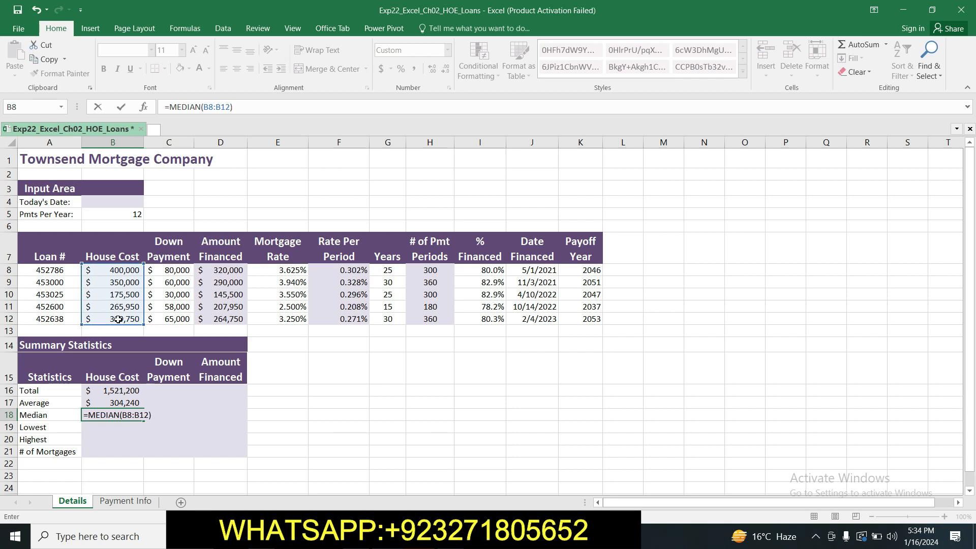
{"action": "key", "text": "Return"}
{"action": "left_click", "coordinate": [128, 413]}
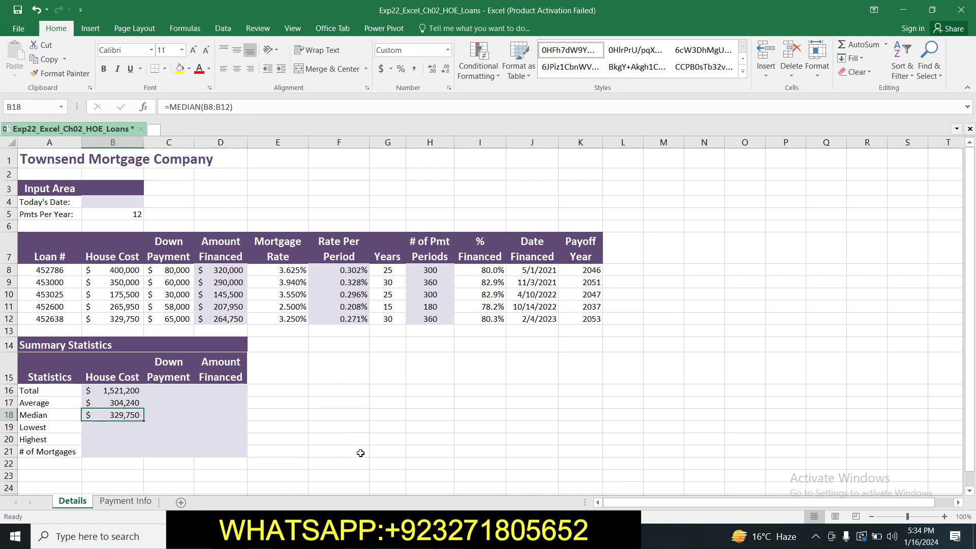
- Return to the Word instructions, highlight step 8 in yellow and review its least expensive home requirement for cell B19
{"action": "key", "text": "alt+Tab"}
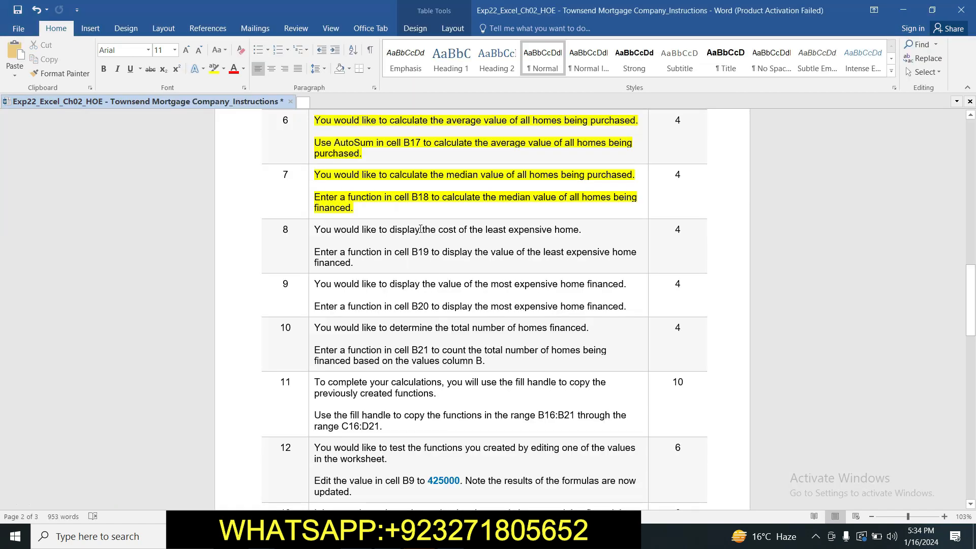
{"action": "left_click_drag", "start_coordinate": [317, 225], "coordinate": [354, 262]}
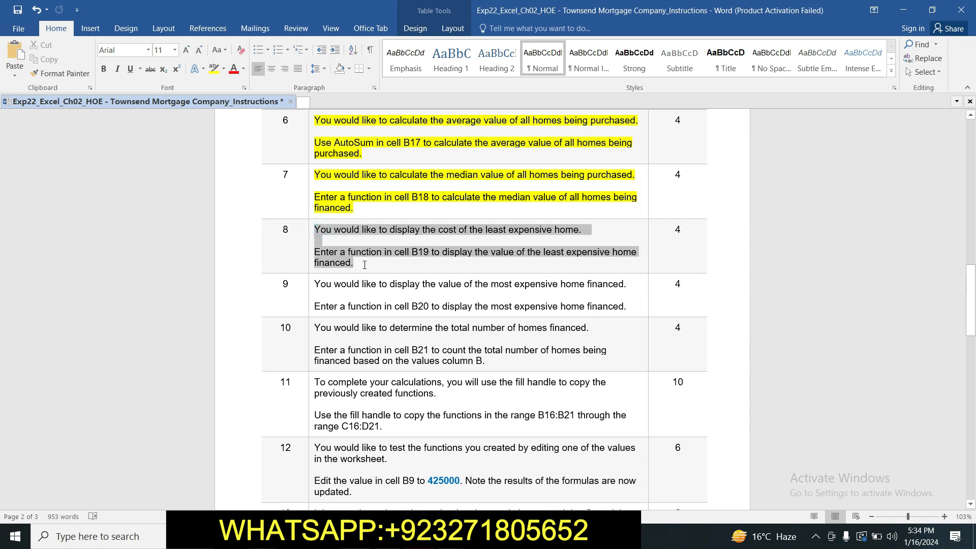
{"action": "left_click", "coordinate": [214, 68]}
{"action": "key", "text": "Right"}
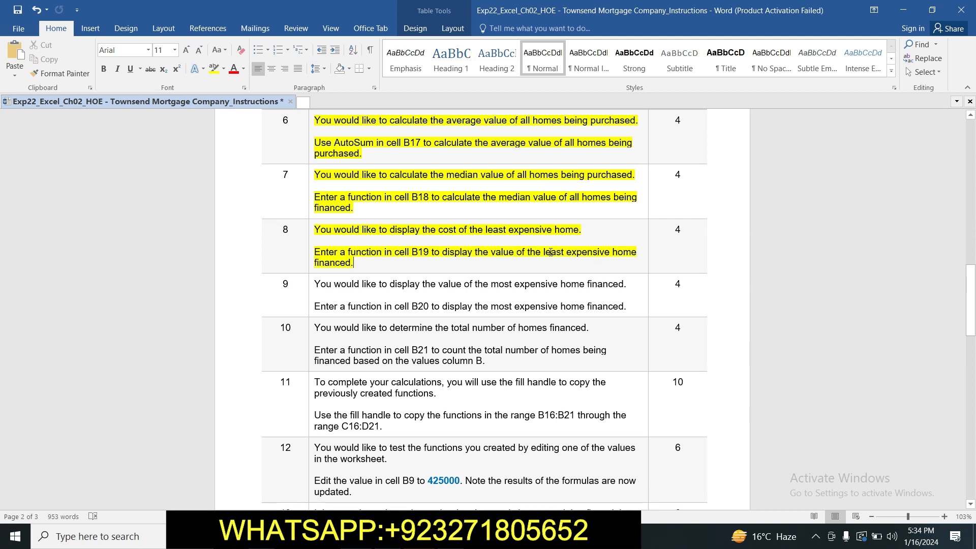
{"action": "left_click_drag", "start_coordinate": [545, 254], "coordinate": [354, 263]}
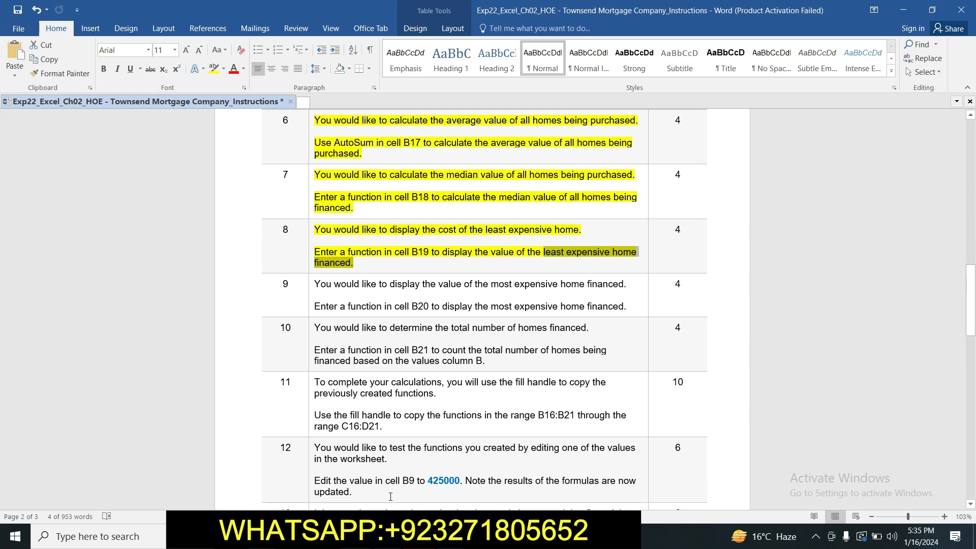
- Switch to the Excel workbook and calculate the lowest house cost in cell B19 with =MIN(B8:B12)
{"action": "left_click", "coordinate": [387, 536]}
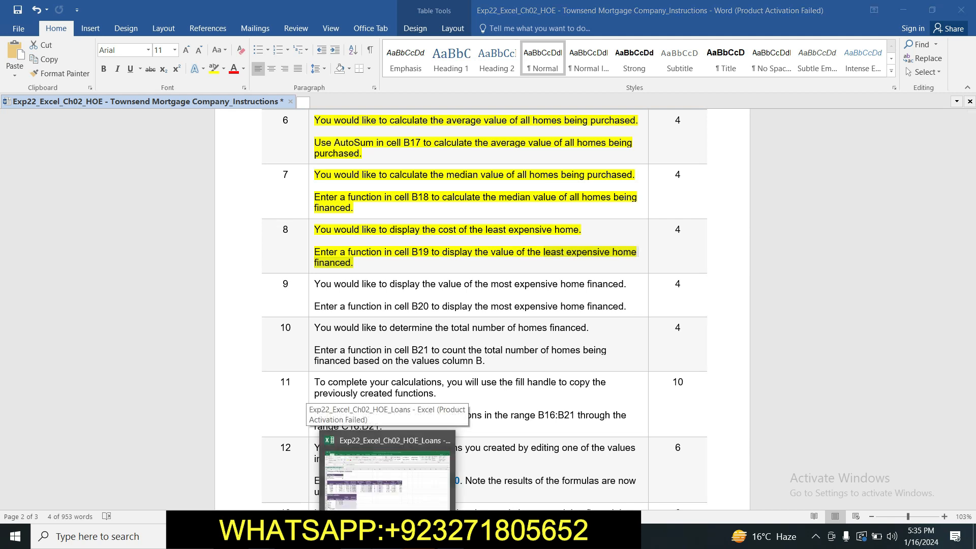
{"action": "left_click", "coordinate": [119, 425]}
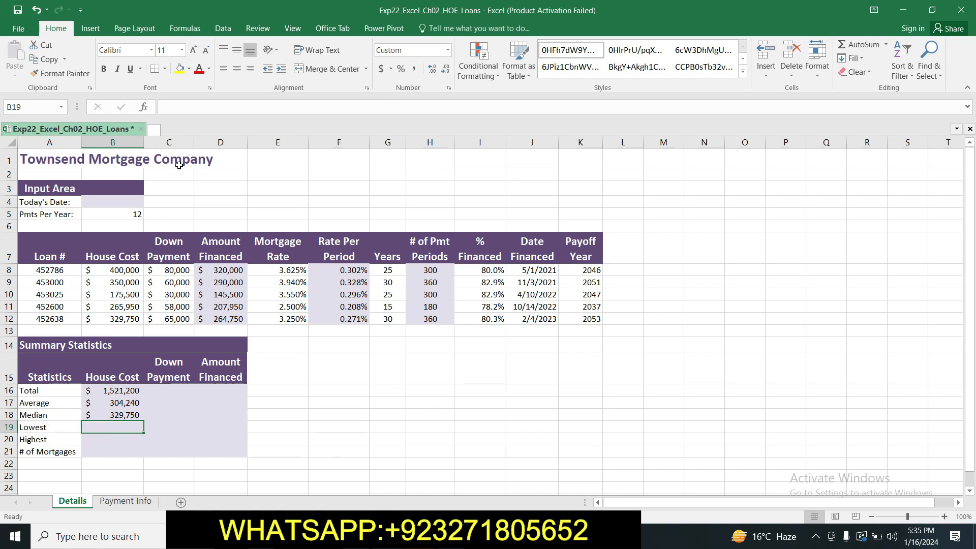
{"action": "left_click", "coordinate": [198, 106]}
{"action": "type", "text": "="}
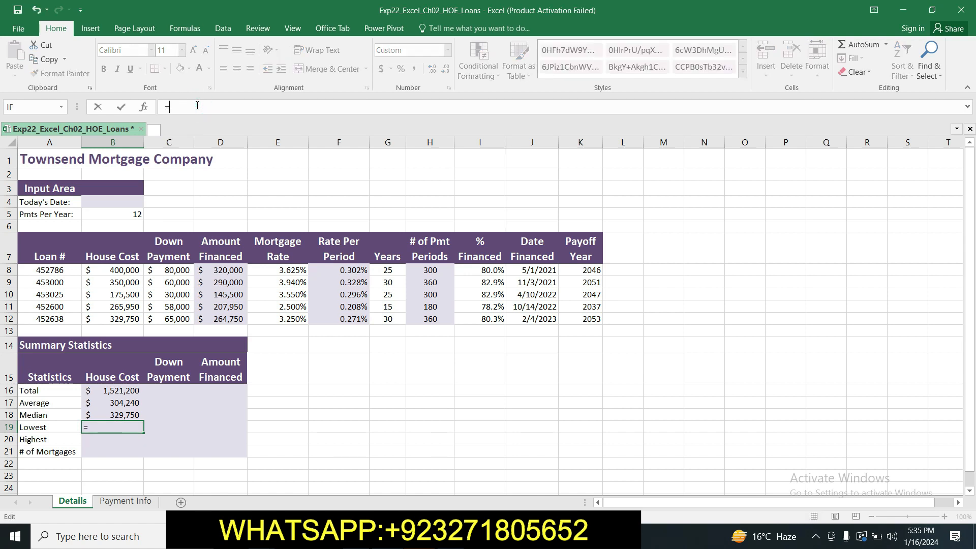
{"action": "type", "text": "MIN"}
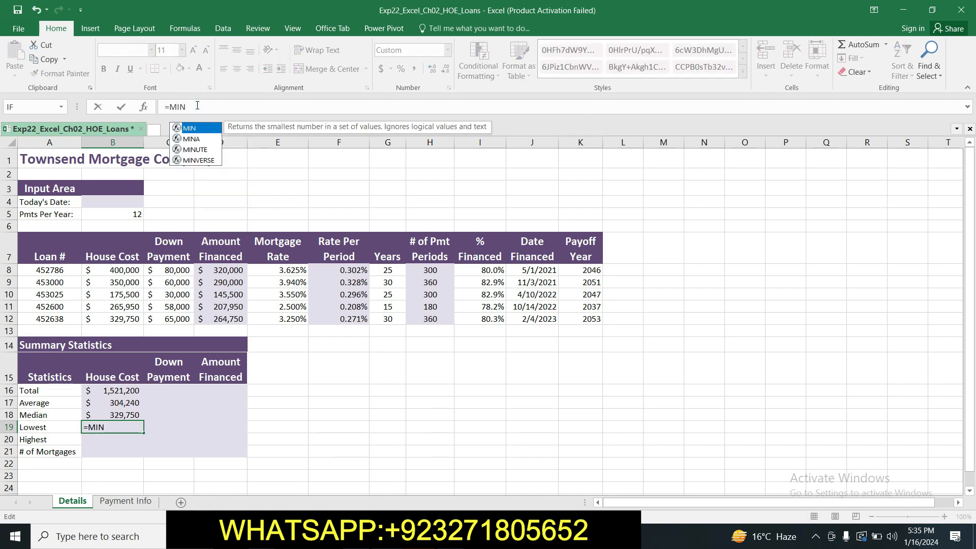
{"action": "type", "text": "("}
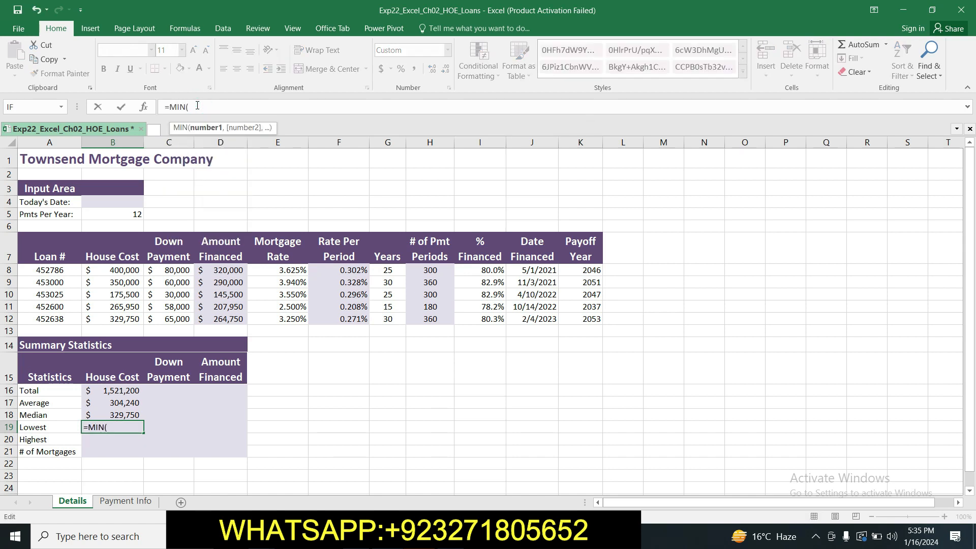
{"action": "left_click", "coordinate": [120, 265]}
{"action": "left_click_drag", "start_coordinate": [123, 276], "coordinate": [125, 318]}
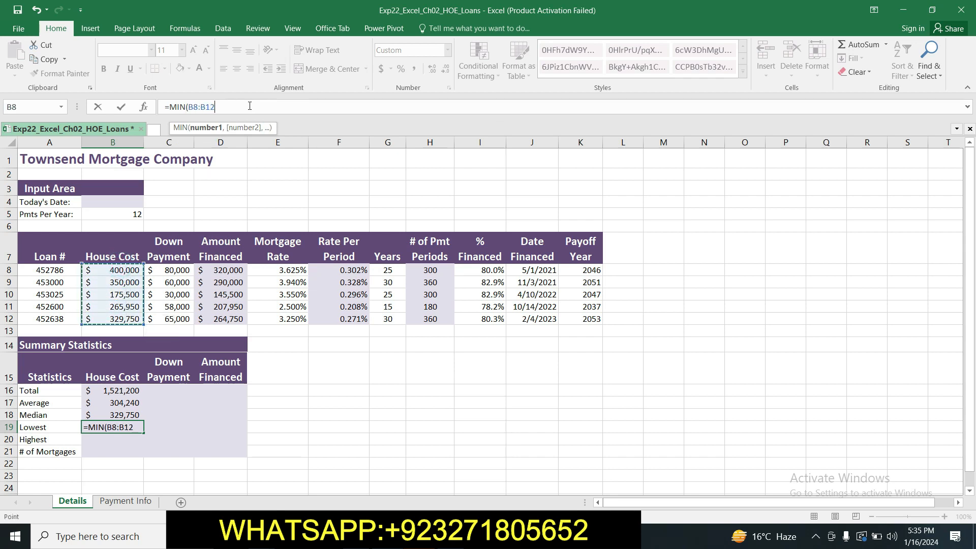
{"action": "type", "text": ")"}
{"action": "key", "text": "Return"}
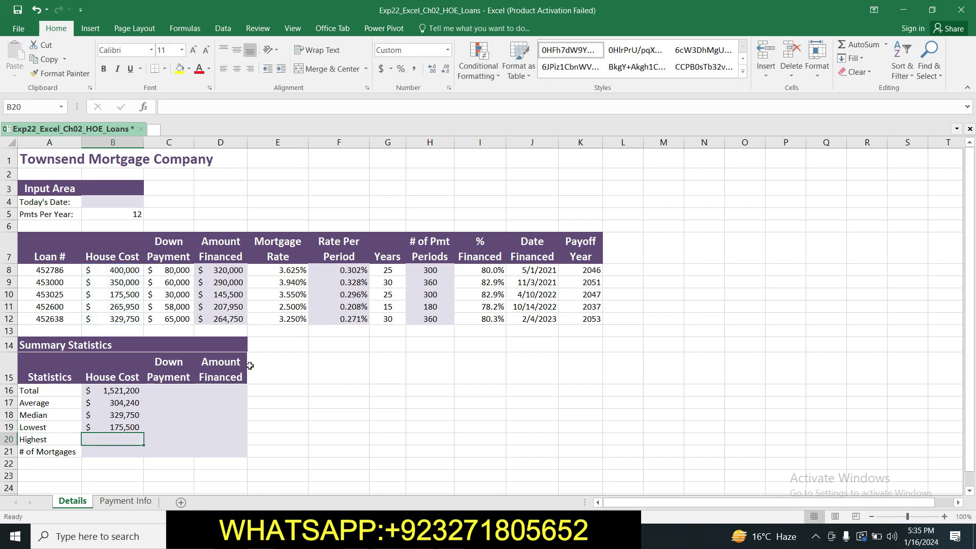
{"action": "left_click", "coordinate": [125, 428]}
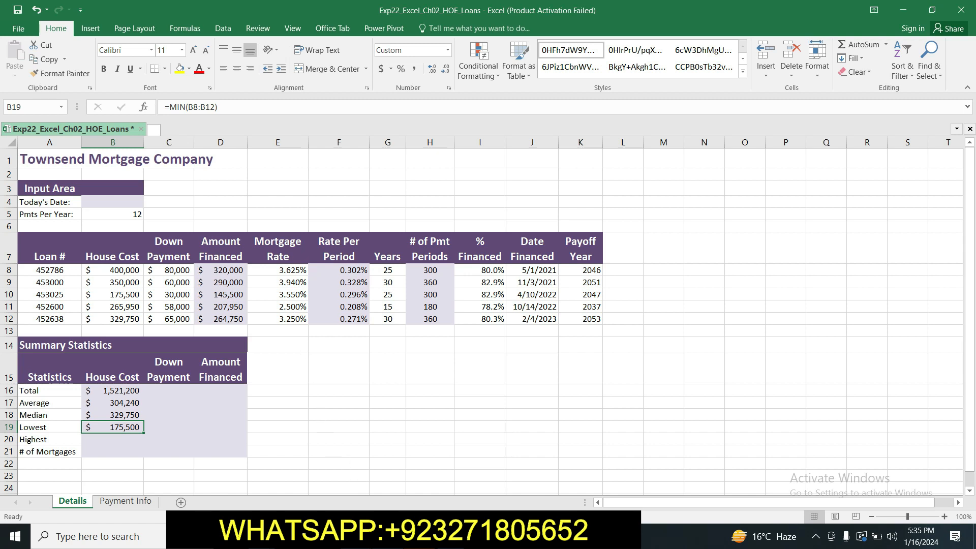
- Return to the Word instructions, highlight step 9 in yellow and review its most expensive home requirement for cell B20
{"action": "left_click", "coordinate": [356, 537]}
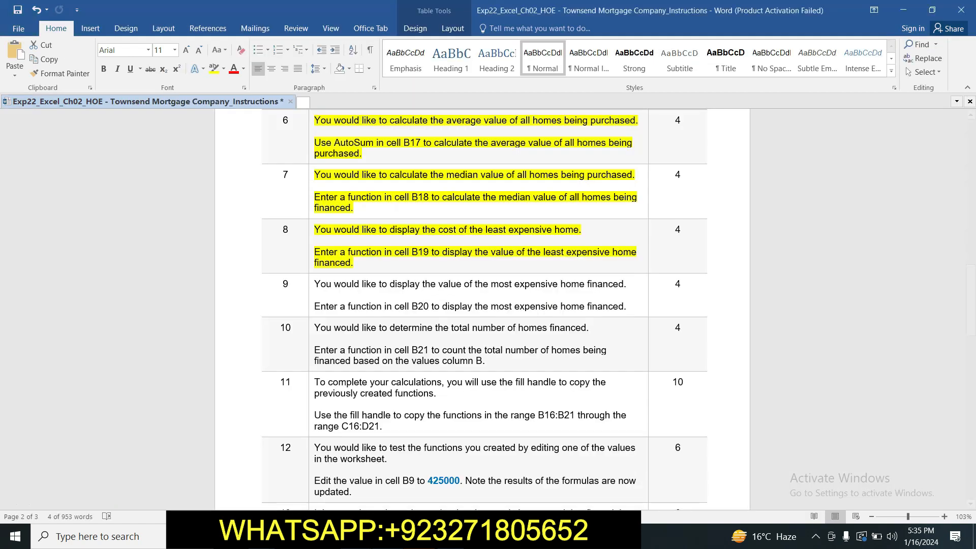
{"action": "left_click", "coordinate": [381, 270]}
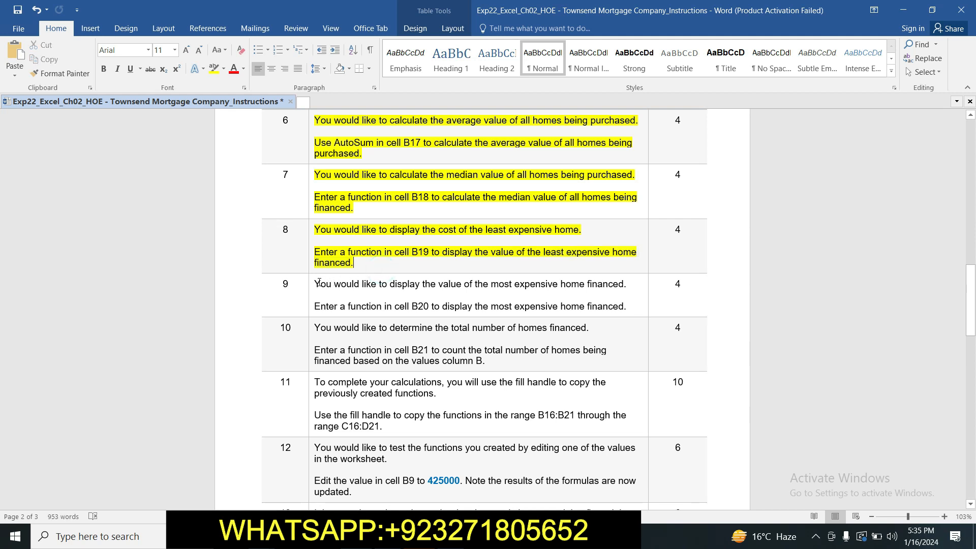
{"action": "left_click_drag", "start_coordinate": [315, 284], "coordinate": [624, 307]}
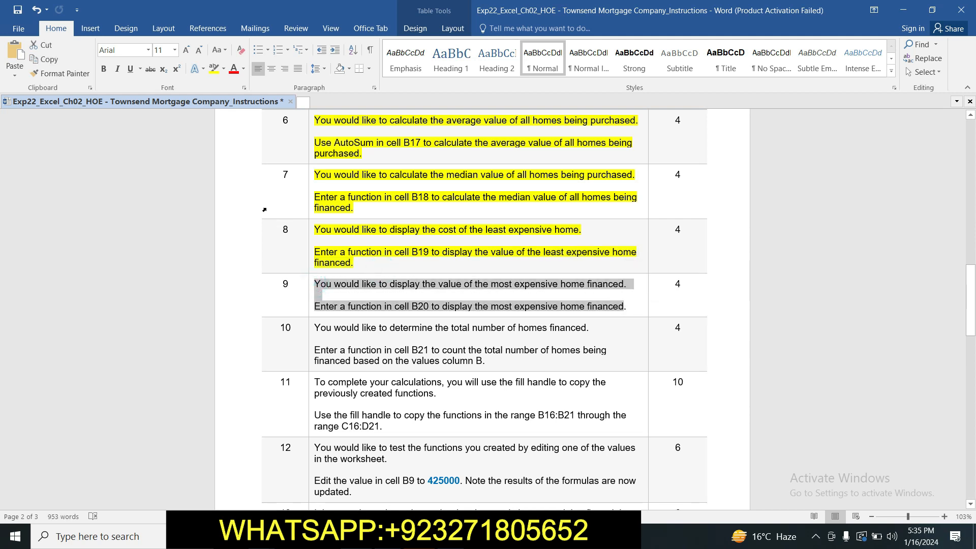
{"action": "left_click", "coordinate": [214, 68]}
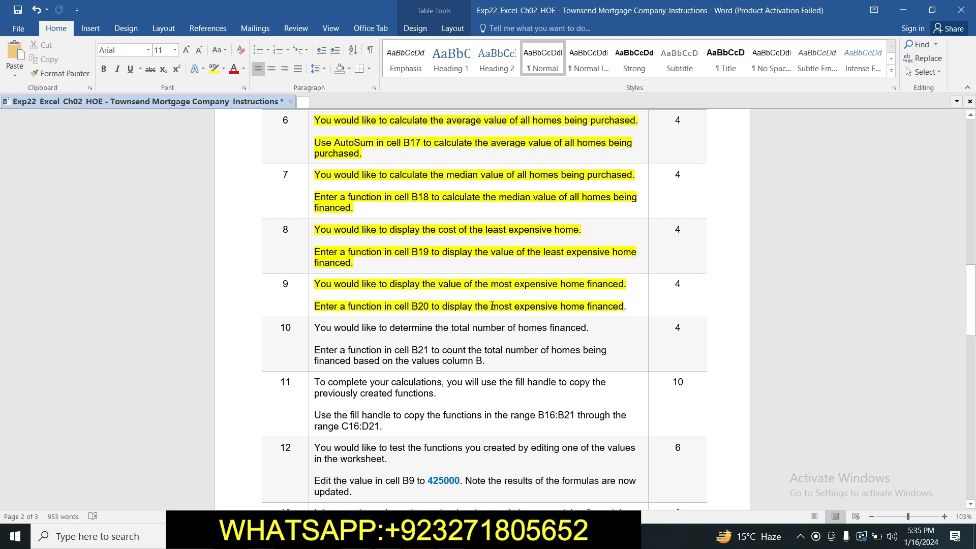
{"action": "left_click_drag", "start_coordinate": [496, 307], "coordinate": [627, 307]}
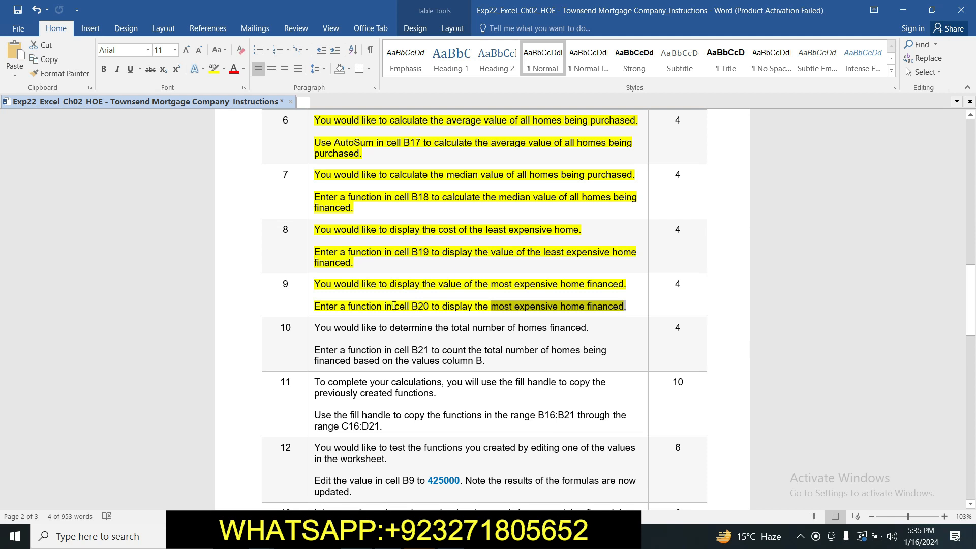
{"action": "left_click_drag", "start_coordinate": [394, 306], "coordinate": [431, 306]}
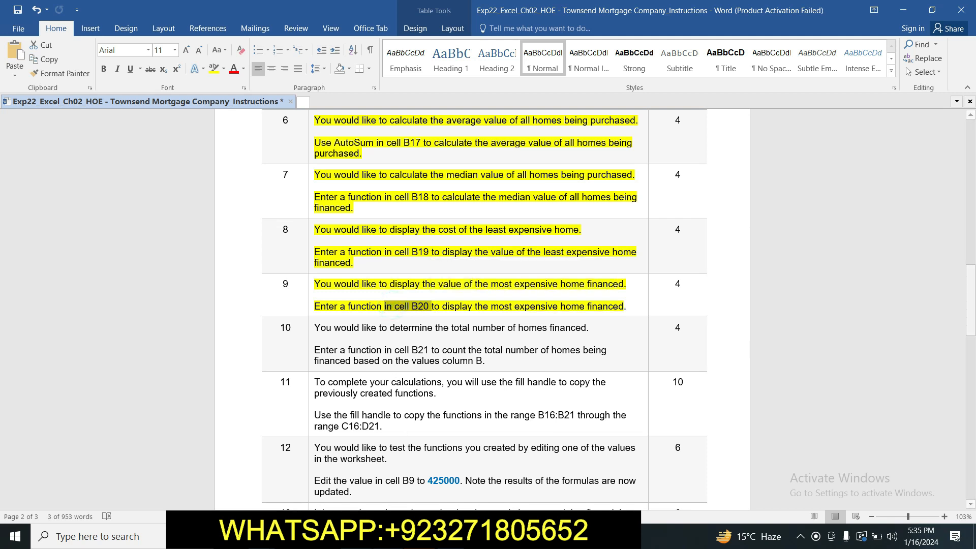
- Switch to the Excel workbook and calculate the highest house cost in cell B20 with =MAX(B8:B12)
{"action": "left_click", "coordinate": [389, 536]}
{"action": "left_click", "coordinate": [105, 438]}
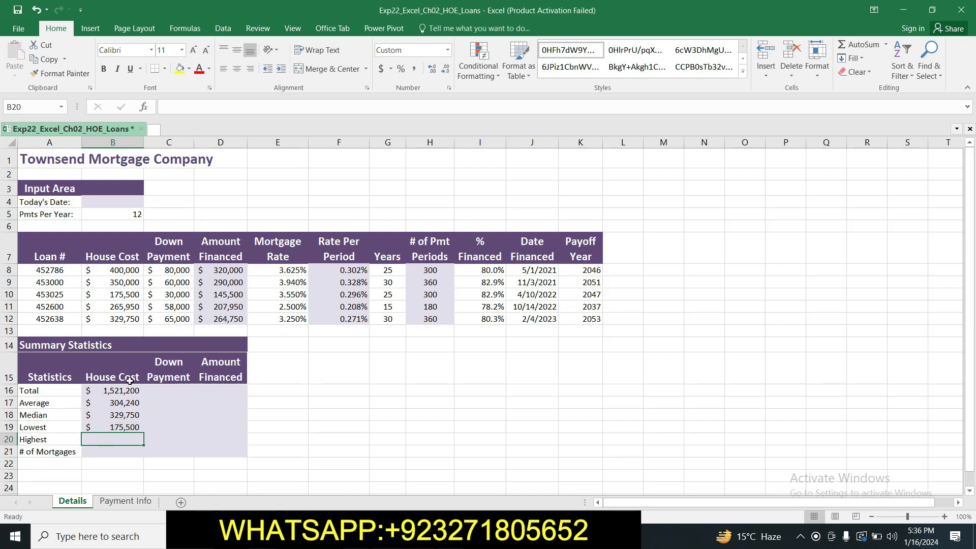
{"action": "type", "text": "="}
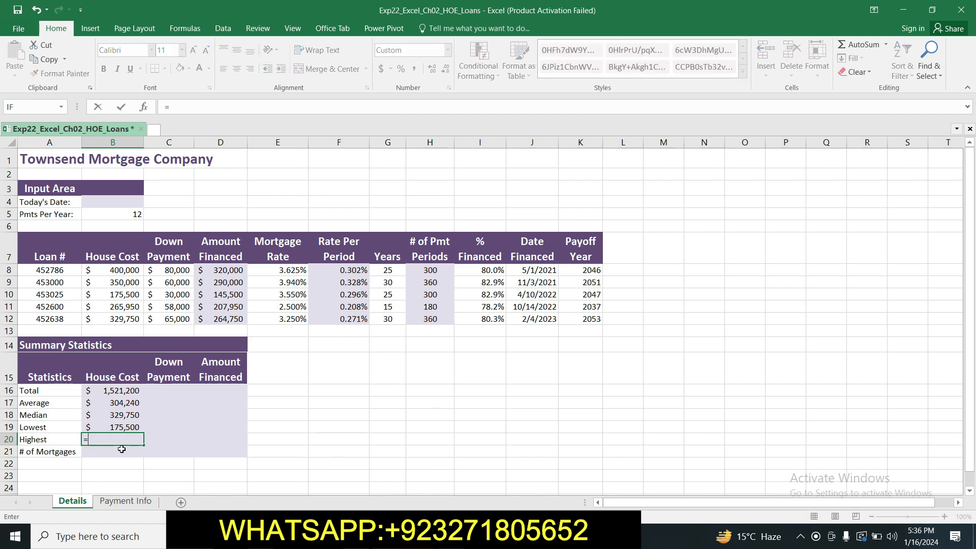
{"action": "type", "text": "MAX"}
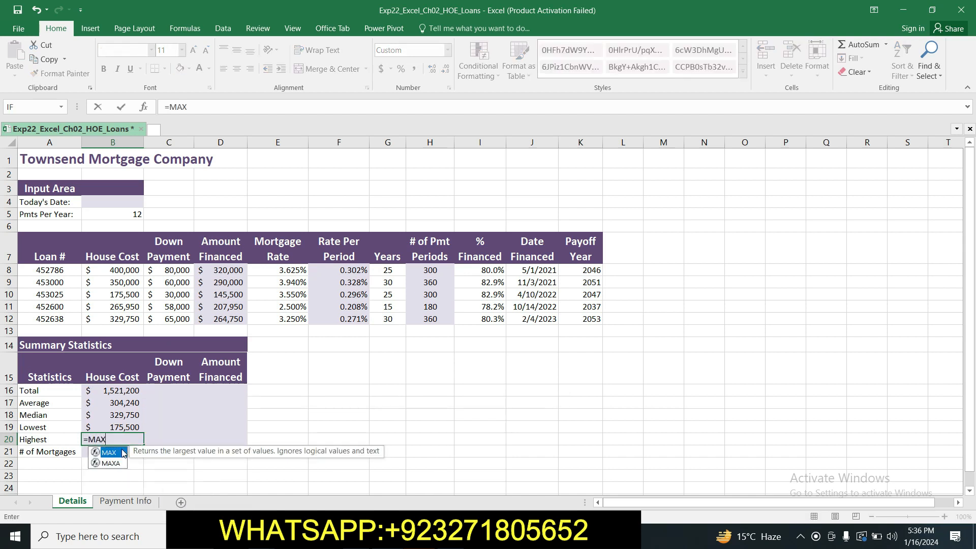
{"action": "double_click", "coordinate": [121, 449]}
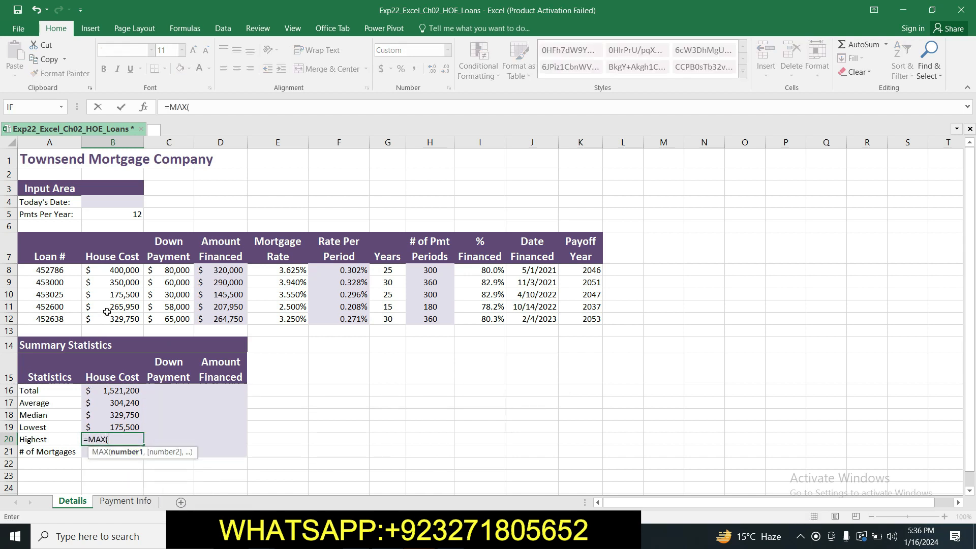
{"action": "left_click_drag", "start_coordinate": [115, 270], "coordinate": [124, 293]}
{"action": "left_click_drag", "start_coordinate": [127, 319], "coordinate": [127, 318]}
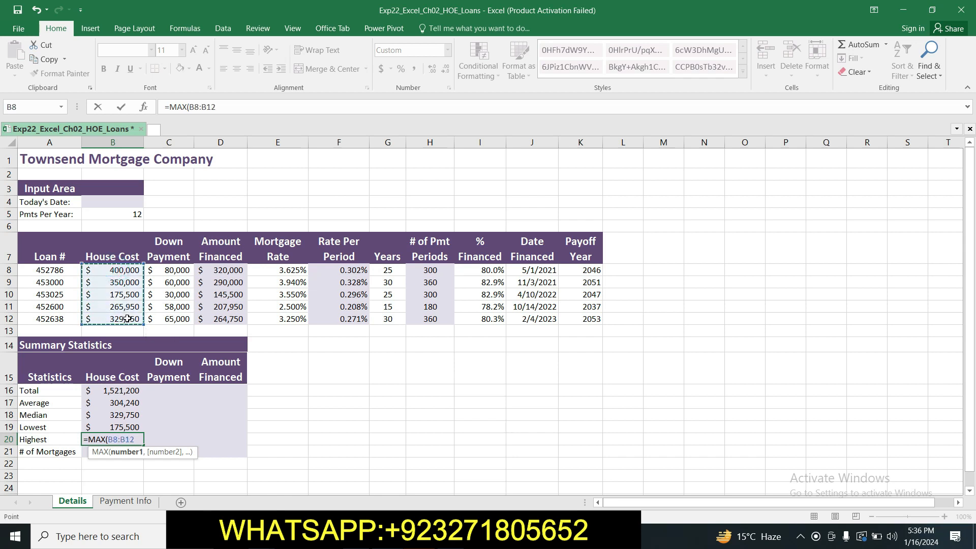
{"action": "type", "text": ")"}
{"action": "key", "text": "Return"}
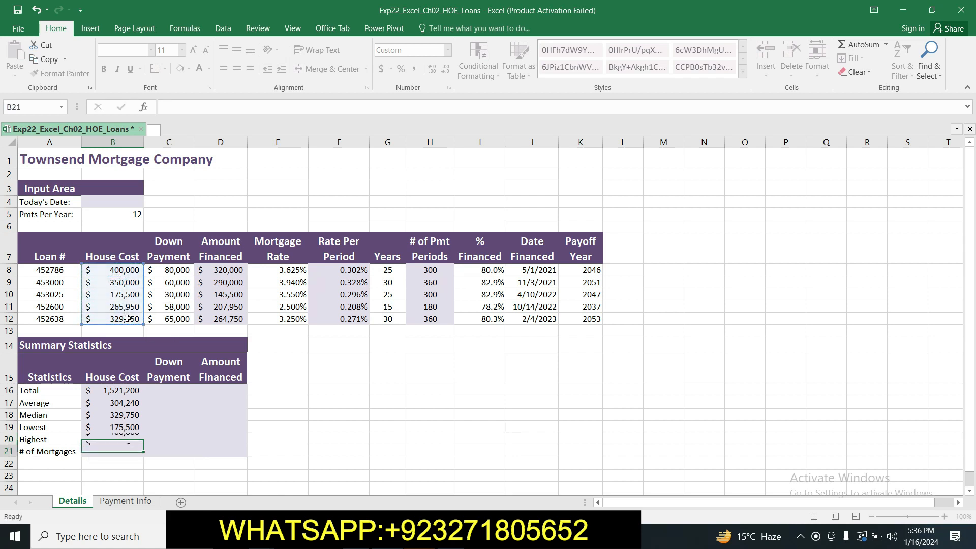
{"action": "left_click", "coordinate": [118, 438]}
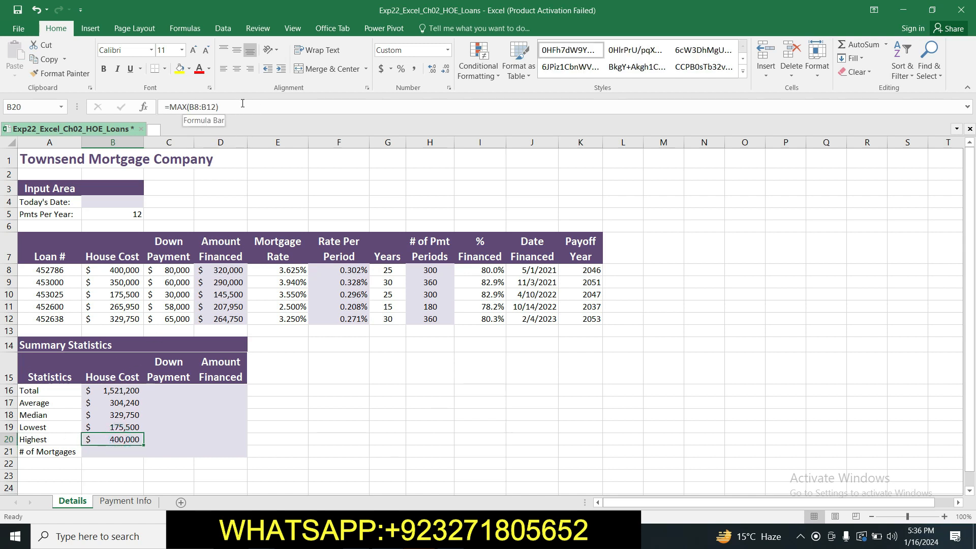
- Return to the Word instructions, highlight step 10 in yellow and review its requirement to count the homes in cell B21
{"action": "key", "text": "alt+Tab"}
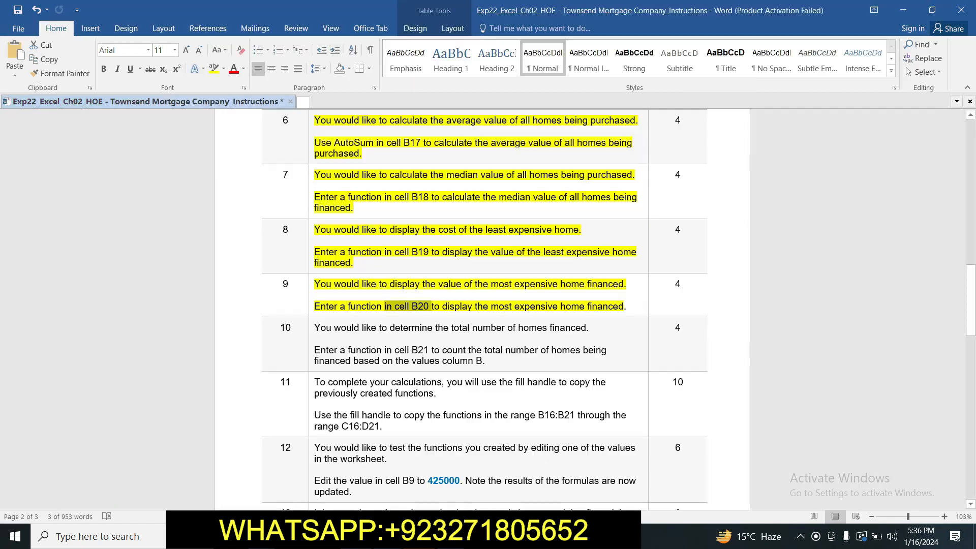
{"action": "left_click", "coordinate": [435, 345]}
{"action": "left_click_drag", "start_coordinate": [315, 328], "coordinate": [486, 361]}
{"action": "left_click", "coordinate": [214, 69]}
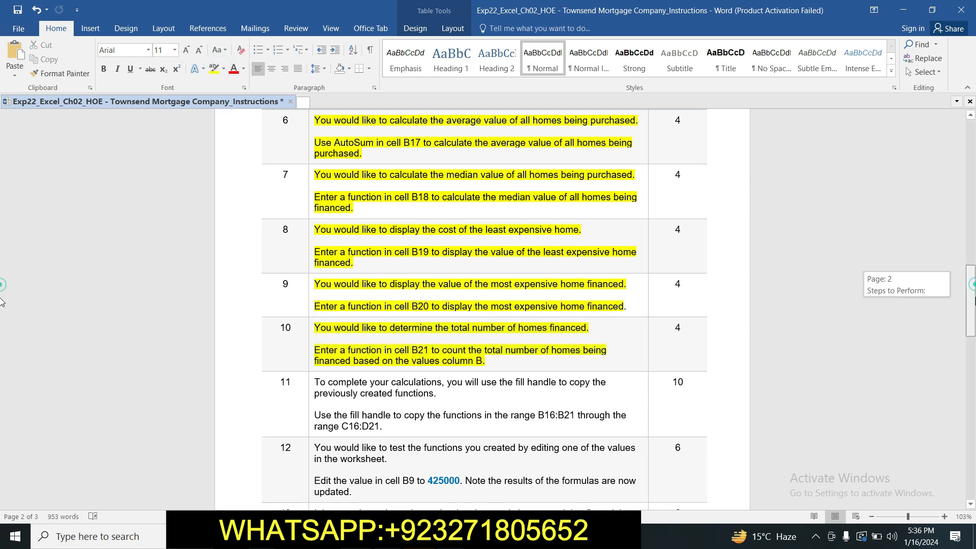
{"action": "scroll", "coordinate": [559, 235], "scroll_direction": "down", "scroll_amount": 5}
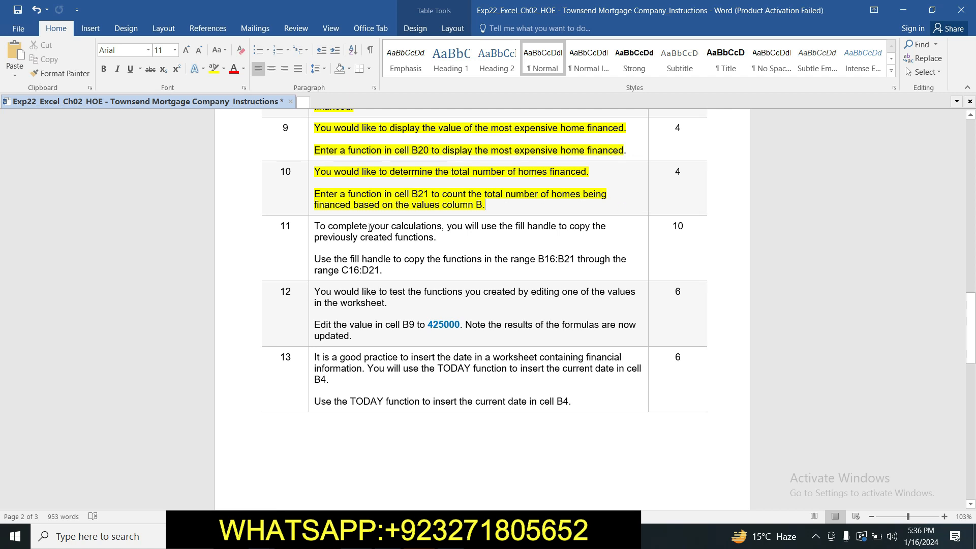
{"action": "left_click_drag", "start_coordinate": [416, 206], "coordinate": [485, 204]}
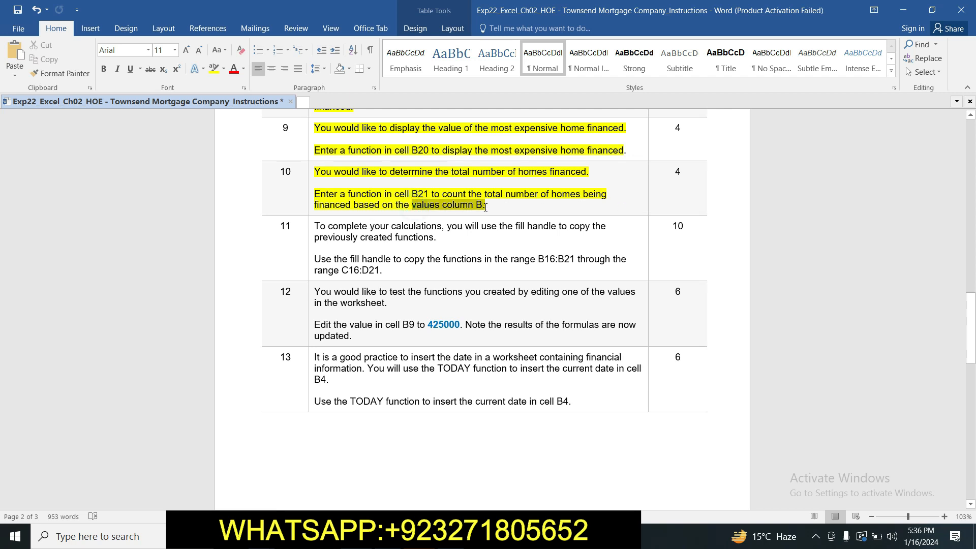
- Switch to the Excel workbook and enter the number of mortgages in cell B21 with =COUNT(B16:B20)
{"action": "left_click", "coordinate": [382, 536]}
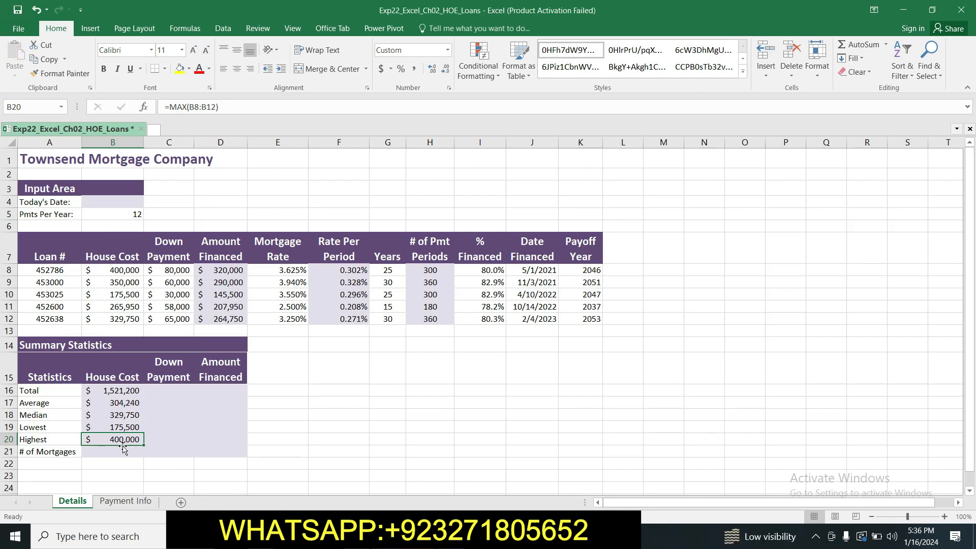
{"action": "left_click", "coordinate": [124, 452]}
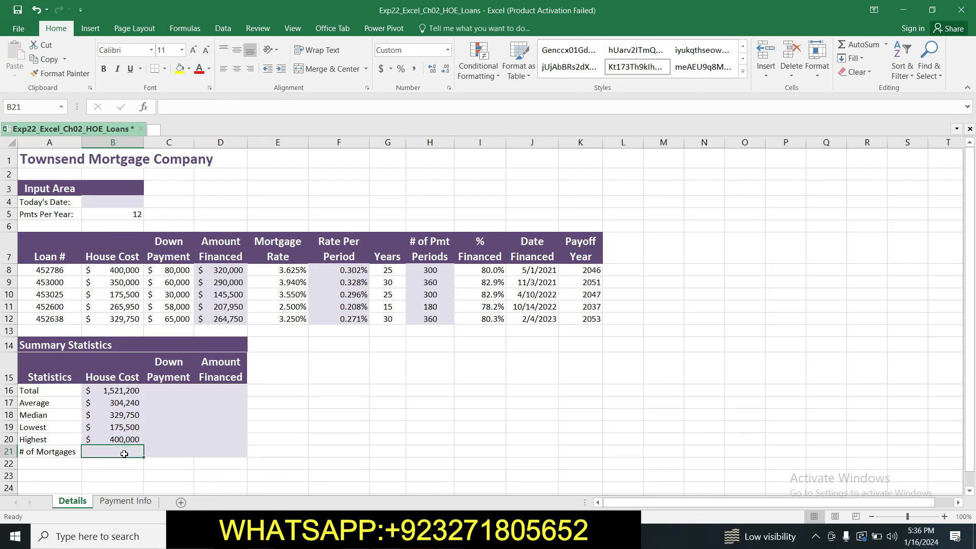
{"action": "type", "text": "=C"}
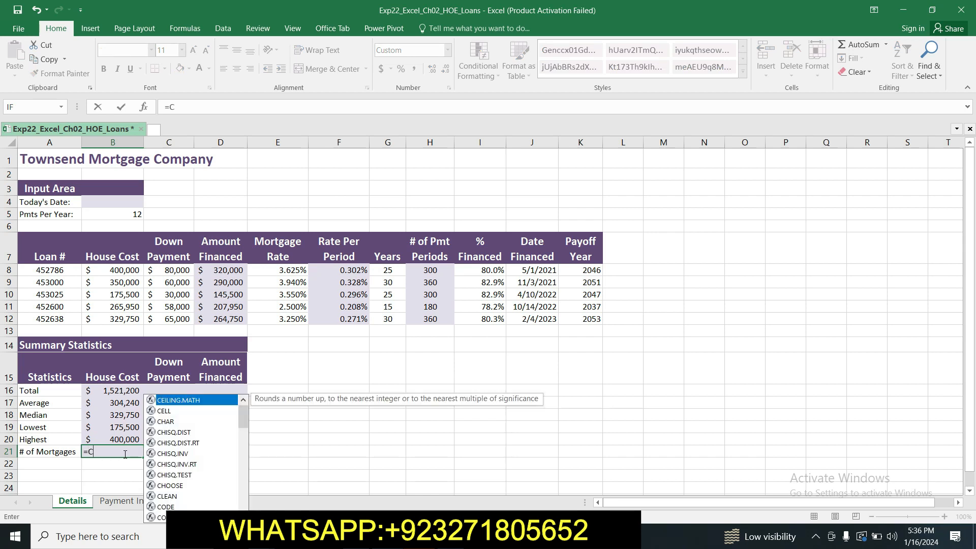
{"action": "left_click", "coordinate": [125, 452]}
{"action": "type", "text": "OUNT"}
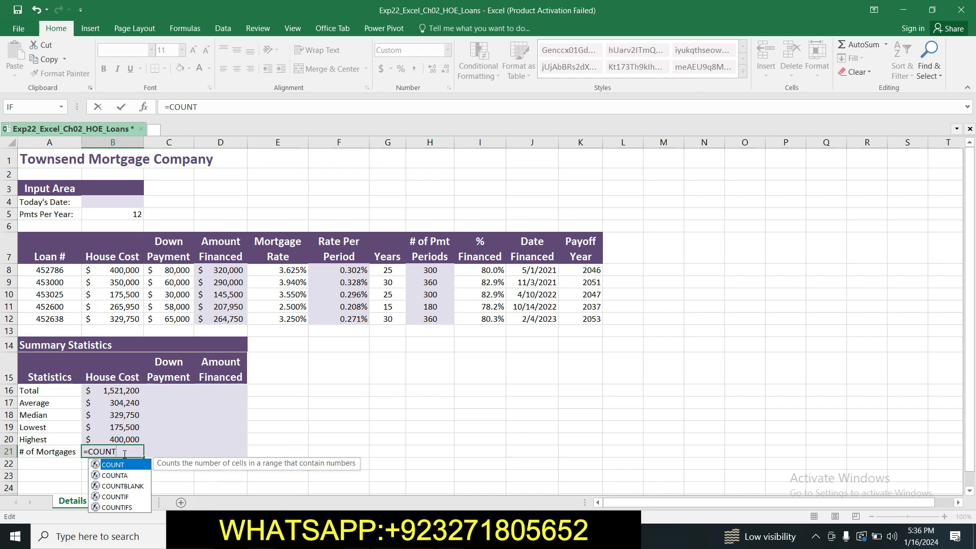
{"action": "type", "text": "("}
{"action": "left_click_drag", "start_coordinate": [94, 391], "coordinate": [109, 436]}
{"action": "type", "text": ")"}
{"action": "key", "text": "Return"}
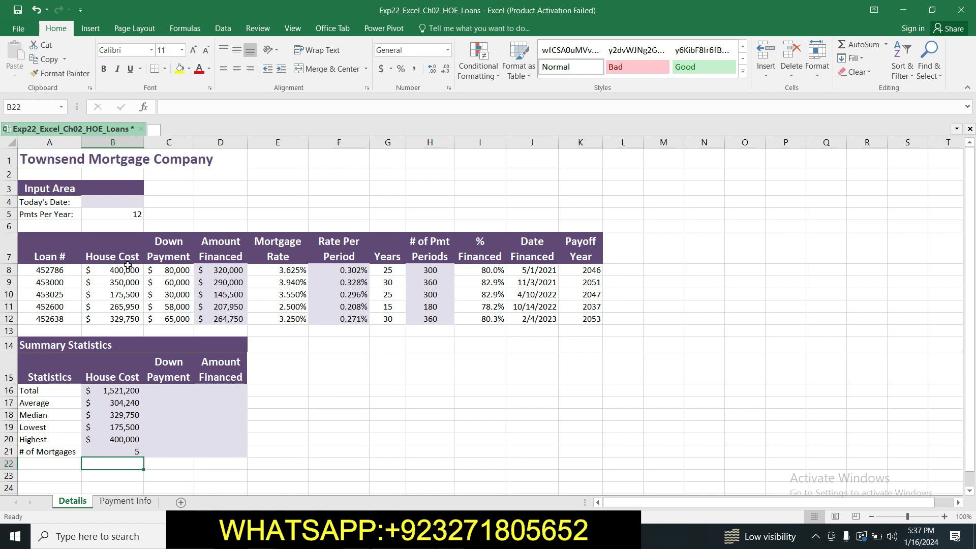
{"action": "left_click", "coordinate": [135, 450]}
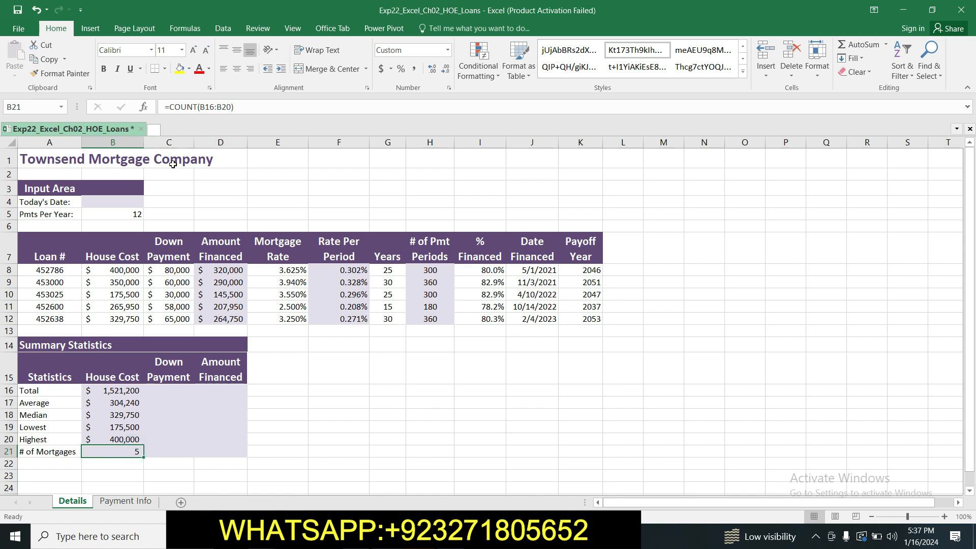
- Return to the Word instructions and review step 11 about copying the functions in B16:B21 through C16:D21
{"action": "key", "text": "alt+Tab"}
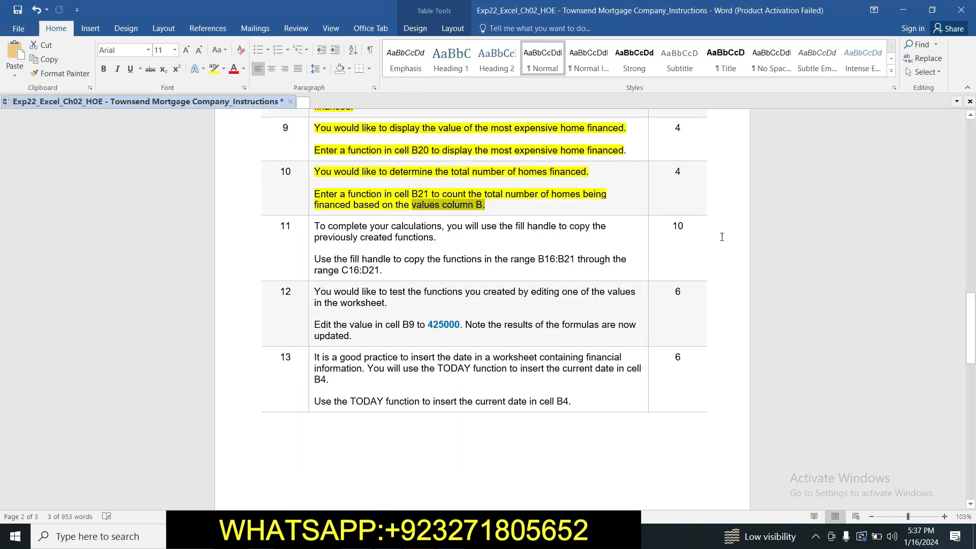
{"action": "right_click", "coordinate": [733, 237]}
{"action": "left_click", "coordinate": [972, 303]}
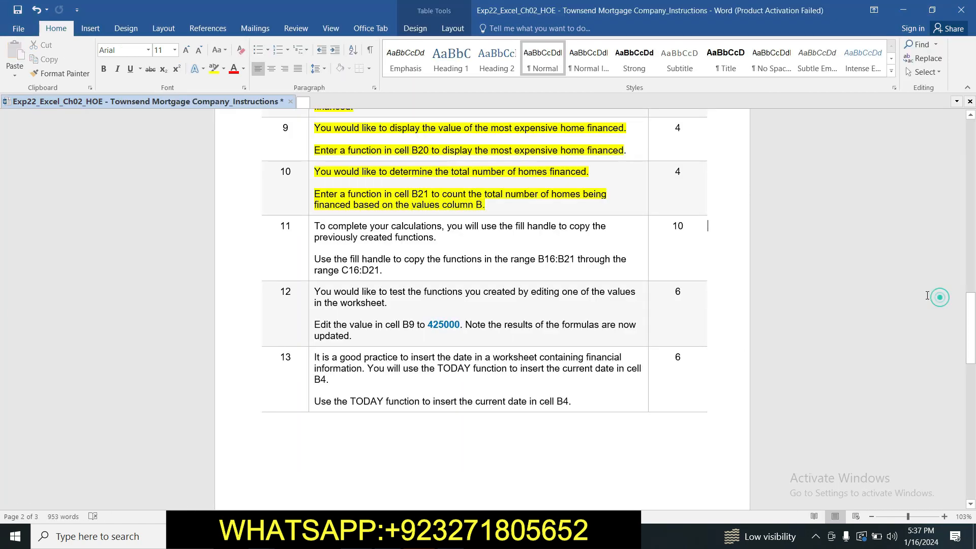
{"action": "mouse_move", "coordinate": [972, 305]}
{"action": "left_mouse_down"}
{"action": "mouse_move", "coordinate": [971, 442]}
{"action": "mouse_move", "coordinate": [971, 191]}
{"action": "mouse_move", "coordinate": [973, 293]}
{"action": "left_mouse_up"}
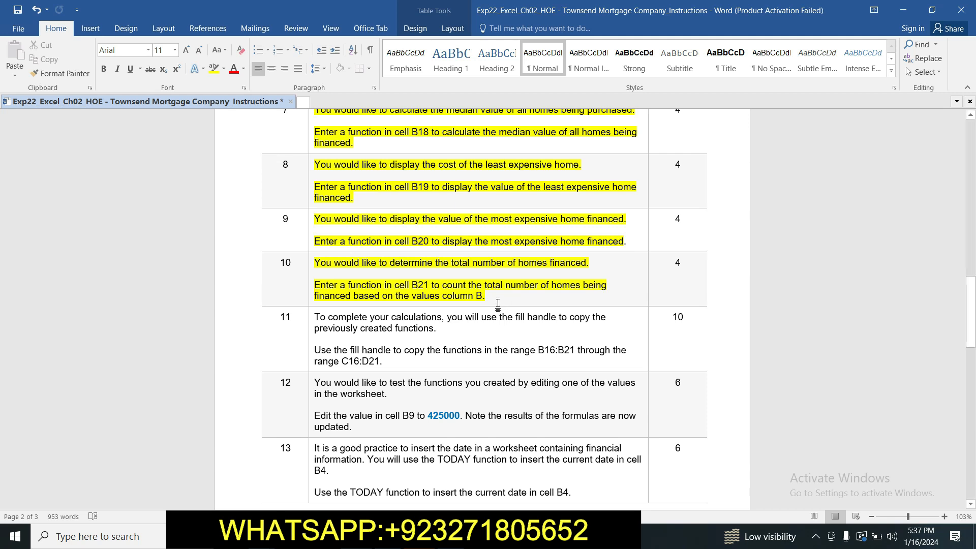
{"action": "left_click_drag", "start_coordinate": [973, 313], "coordinate": [973, 314]}
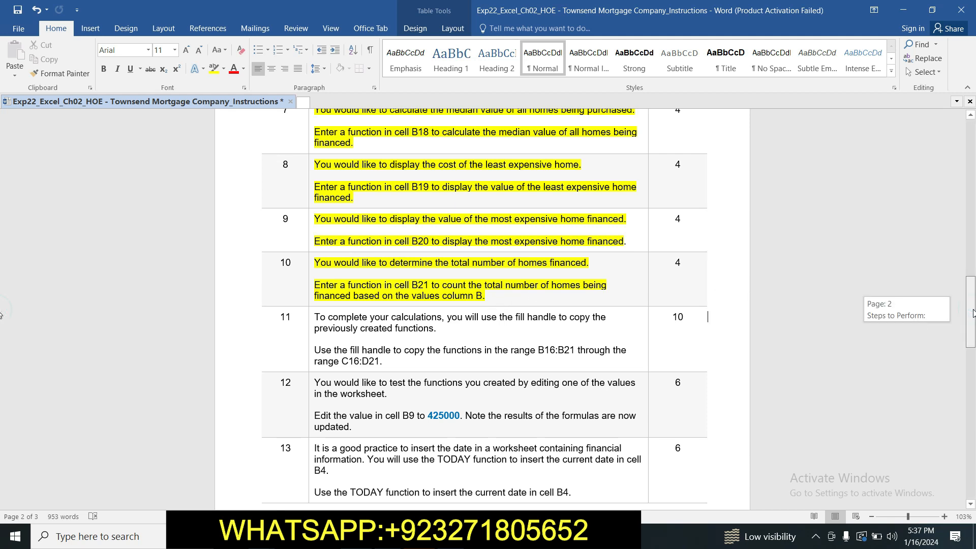